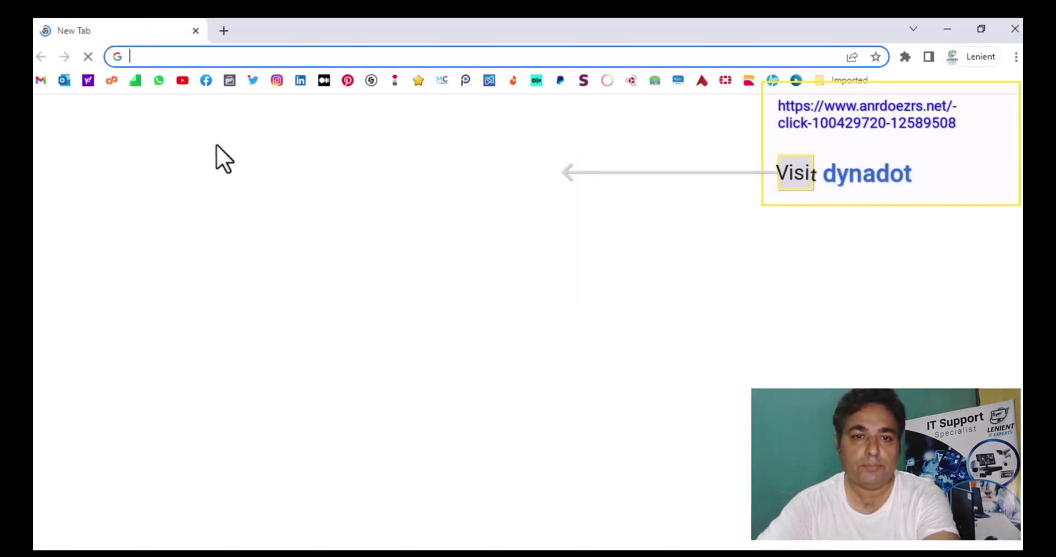
Go to dynadot.com from the address bar.
click(294, 58)
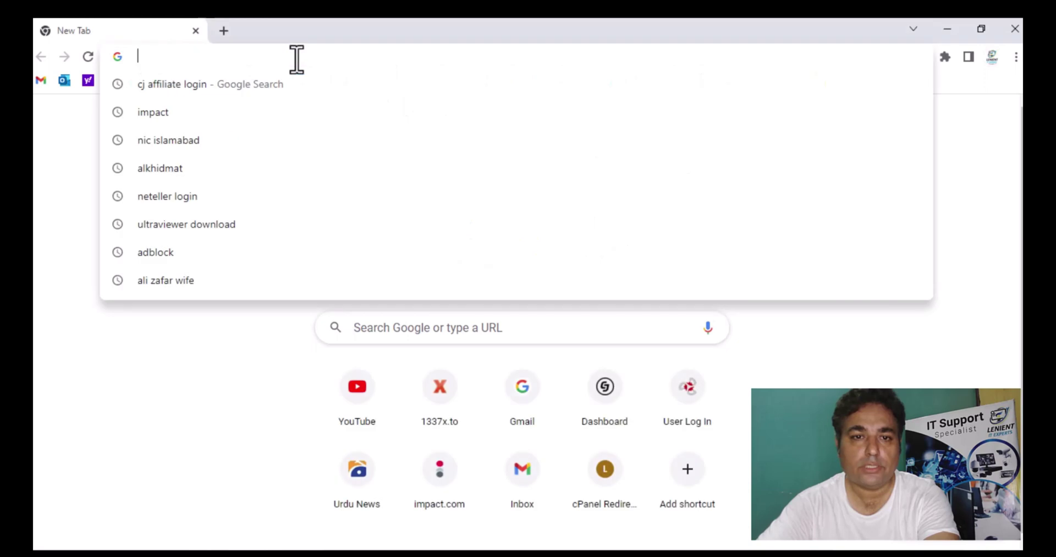
text(dyn)
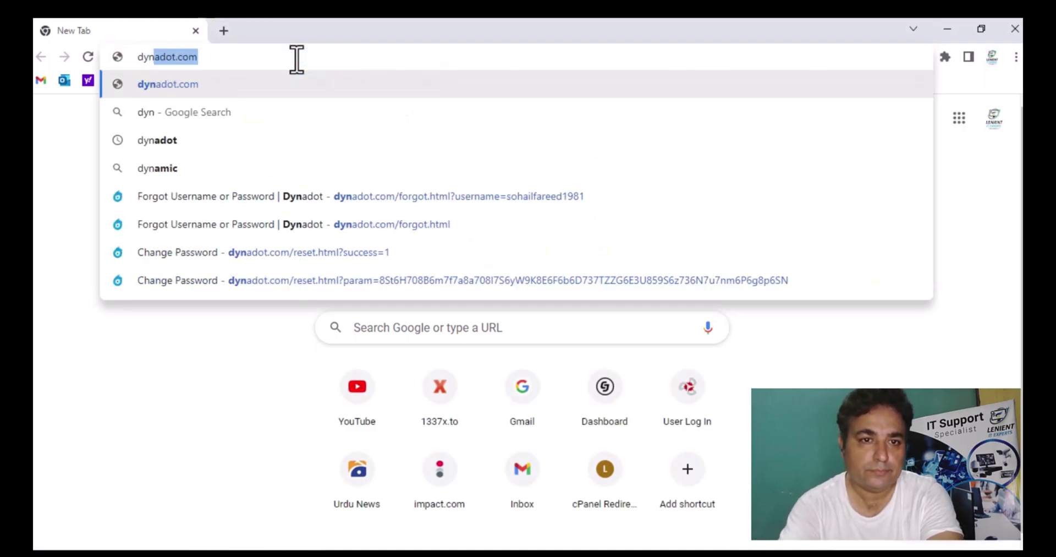
text(adot.com)
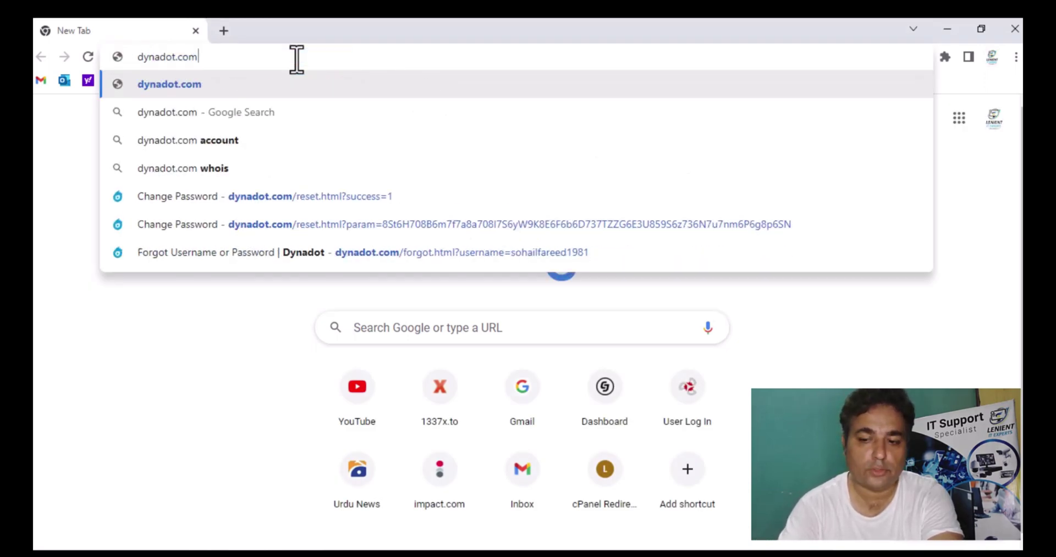
key(Return)
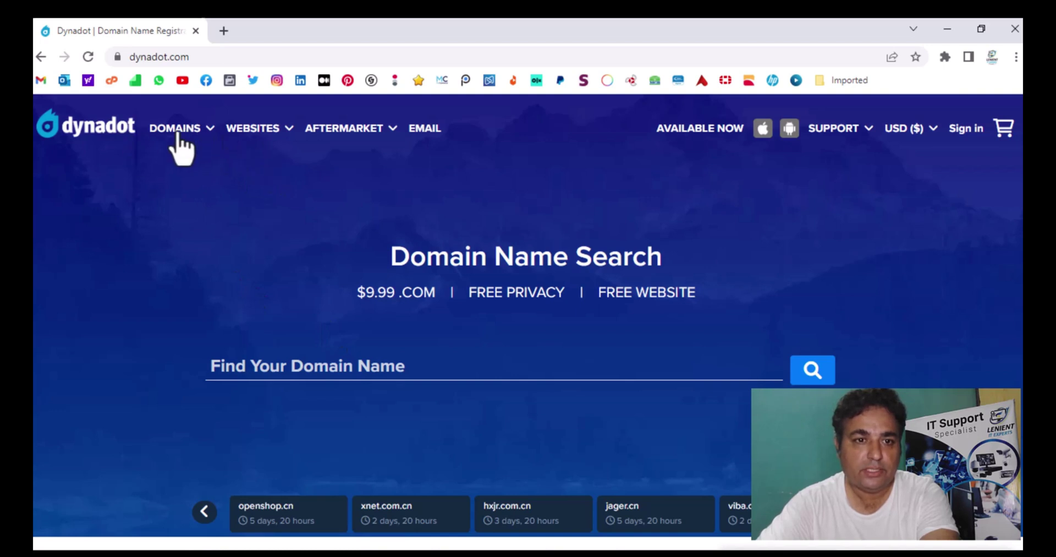
click(193, 145)
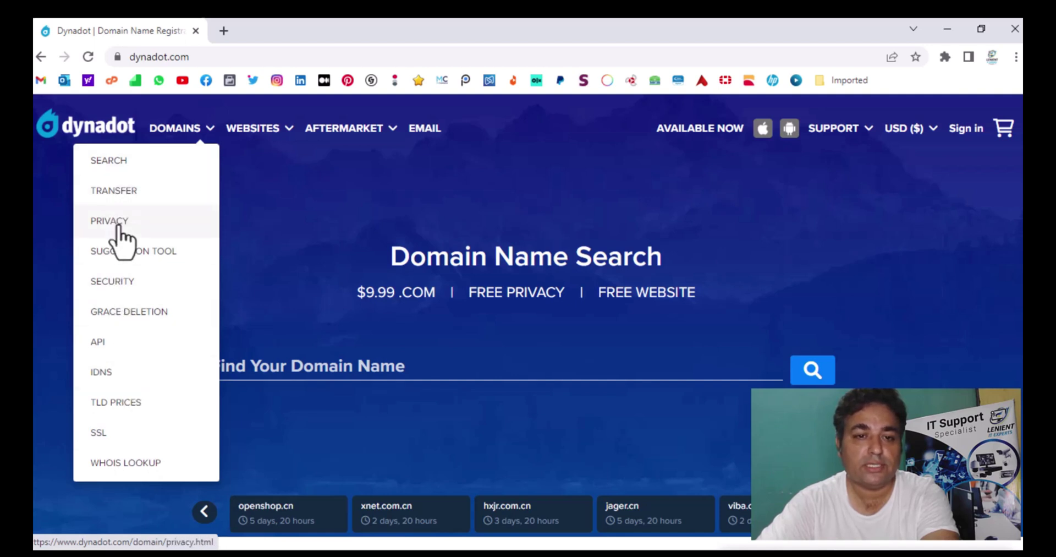
mouse_move(265, 132)
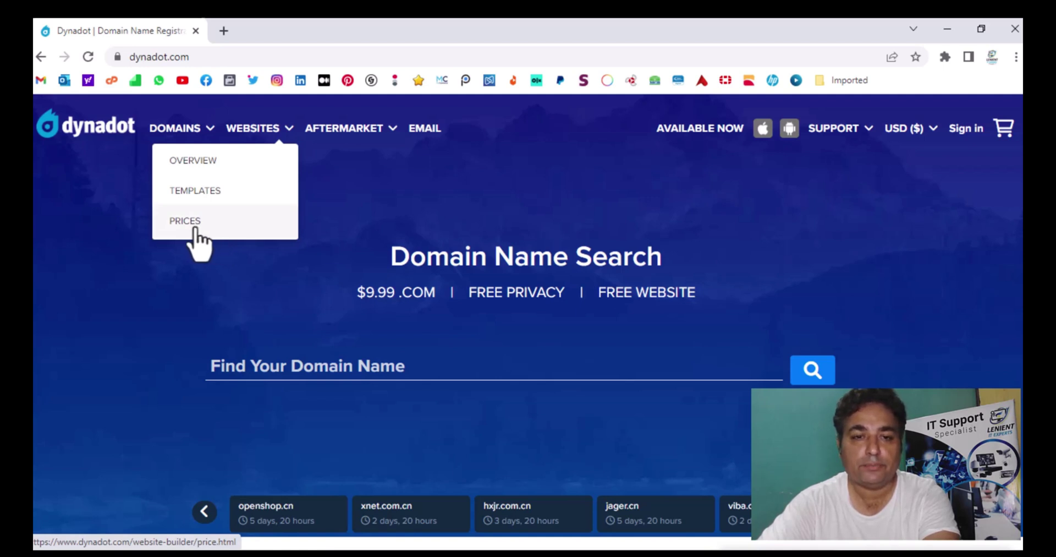
mouse_move(352, 130)
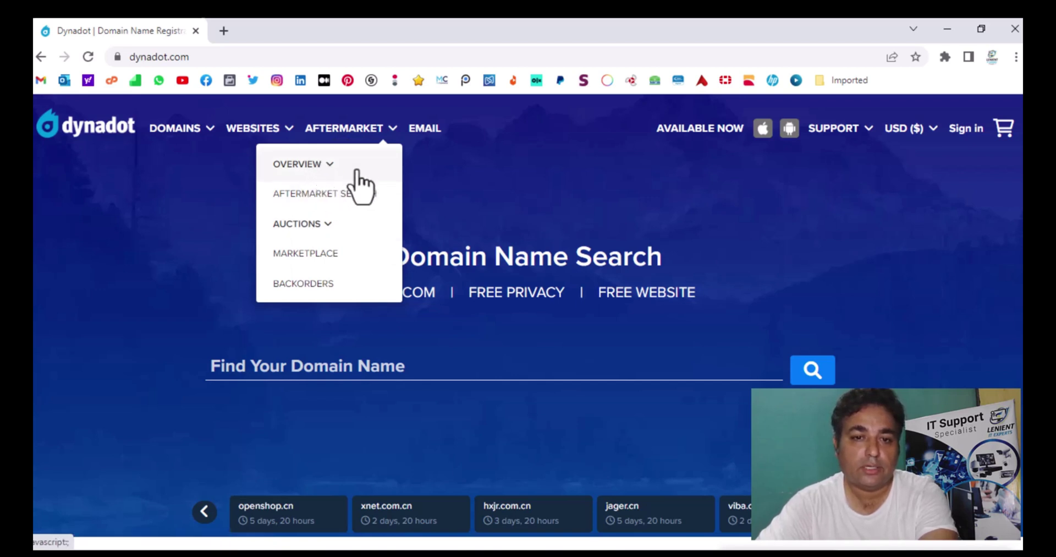
click(429, 132)
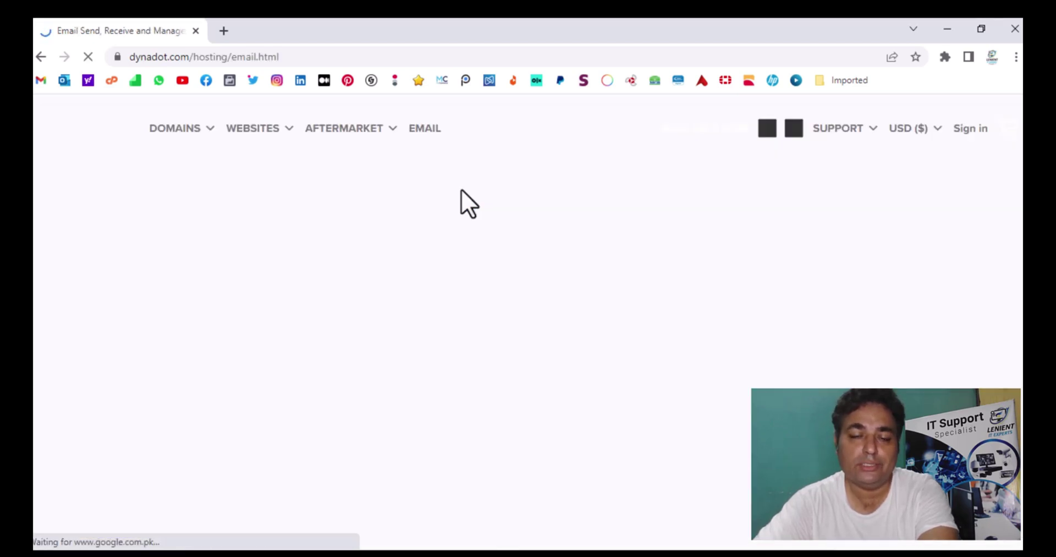
Look over the $15.99/yr email hosting page, then close Chrome.
scroll(473, 223, down, 4)
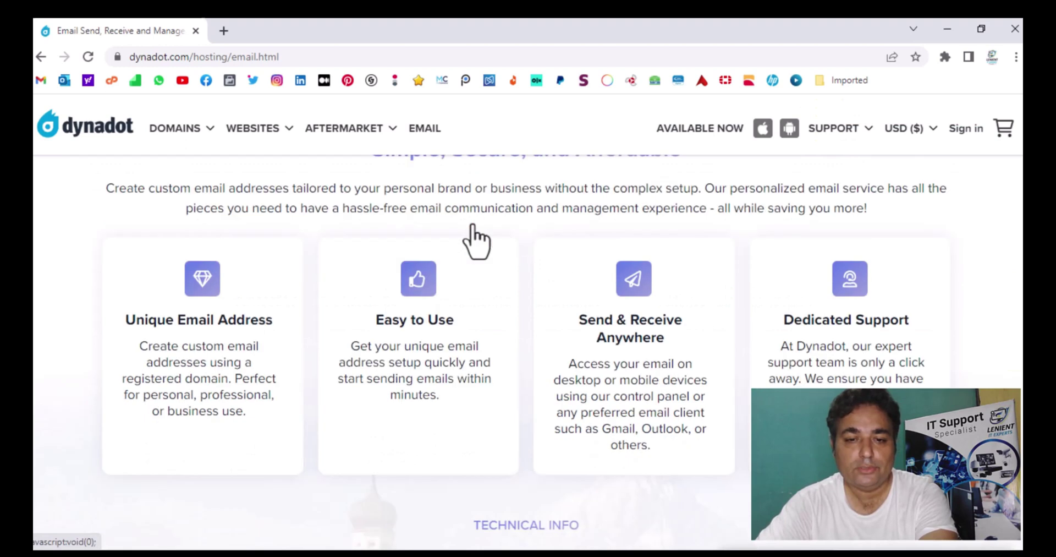
scroll(475, 242, down, 8)
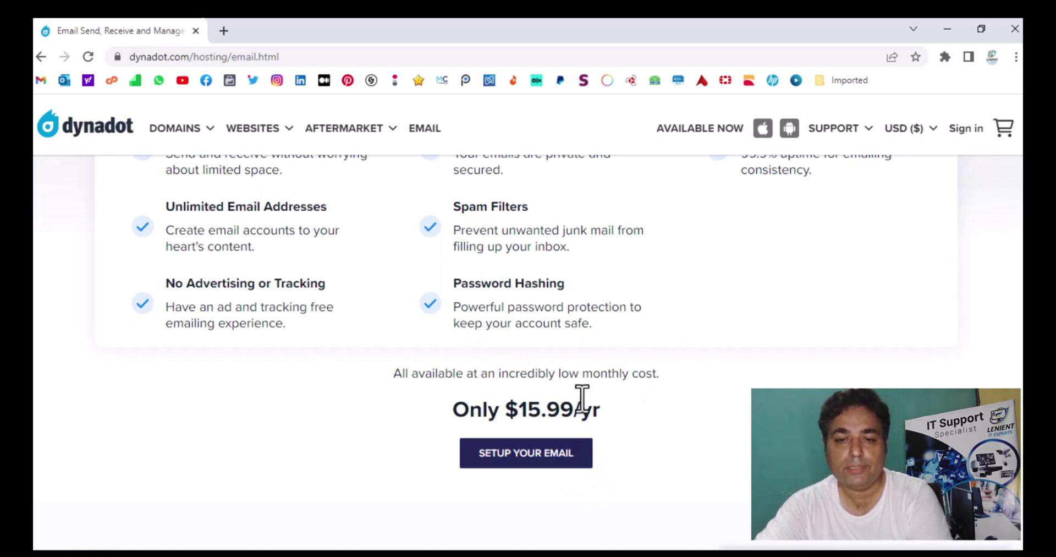
scroll(553, 385, up, 10)
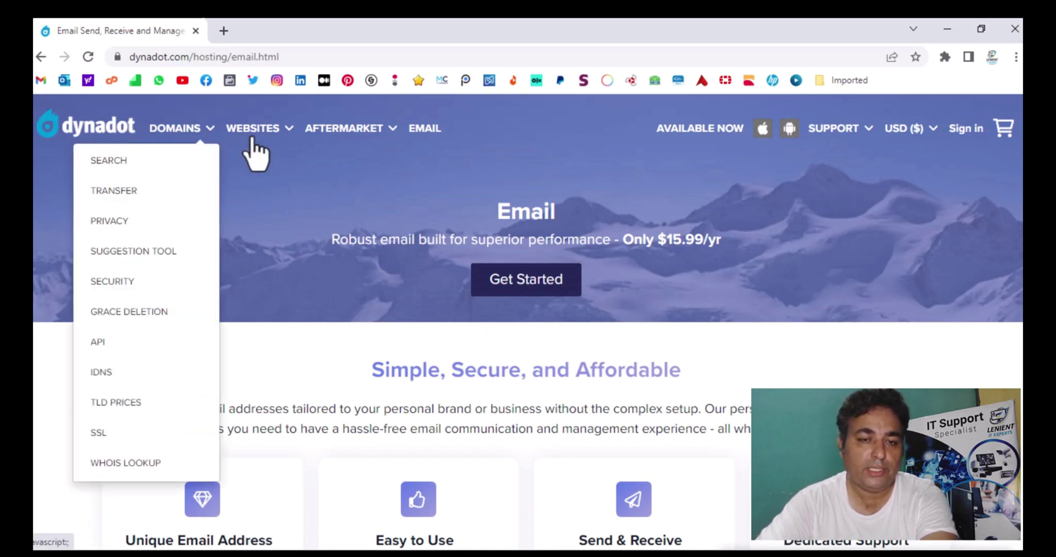
mouse_move(142, 140)
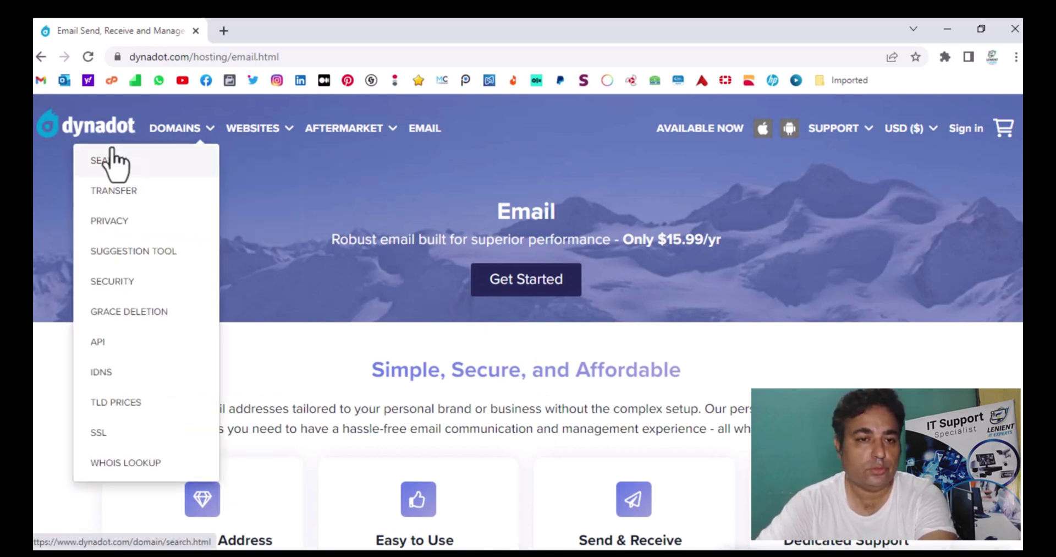
mouse_move(389, 141)
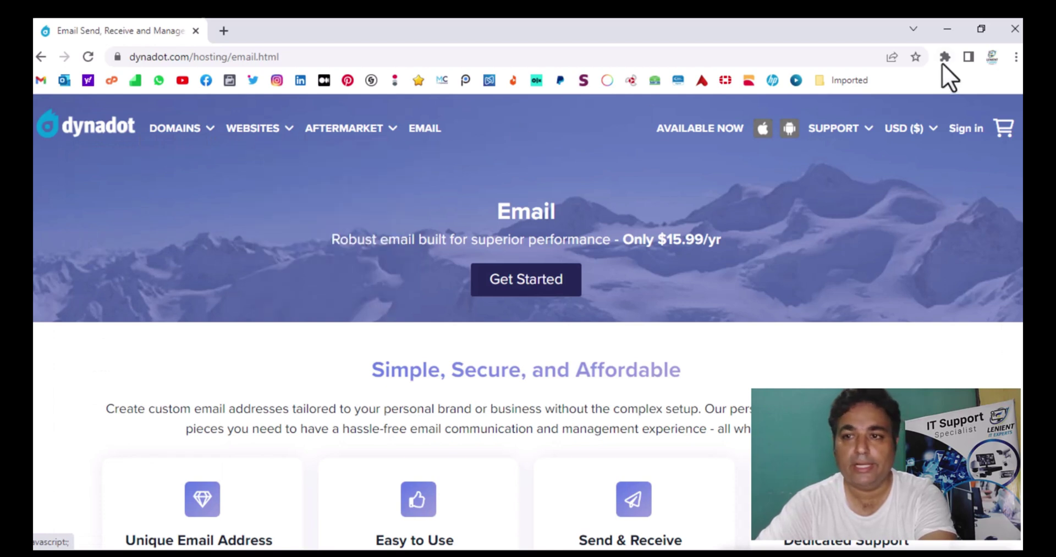
click(1007, 28)
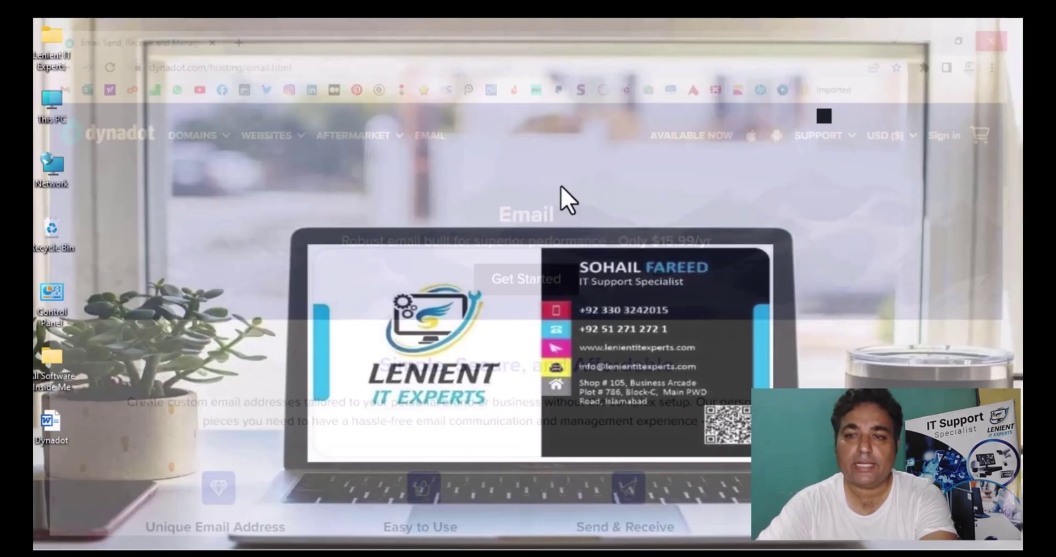
Open the Dynadot notes document, select the affiliate link line, and minimize Word.
double_click(60, 414)
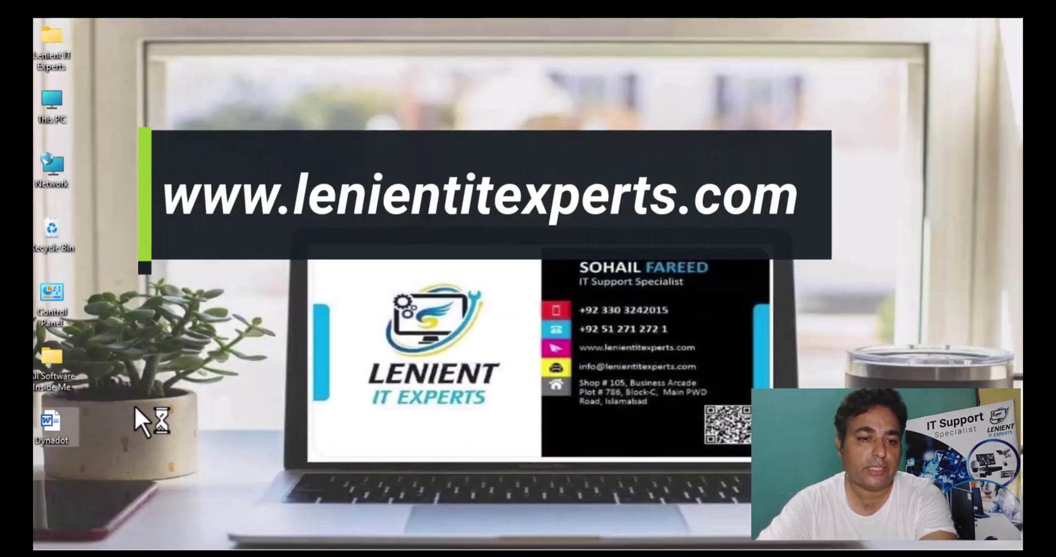
scroll(389, 323, up, 3)
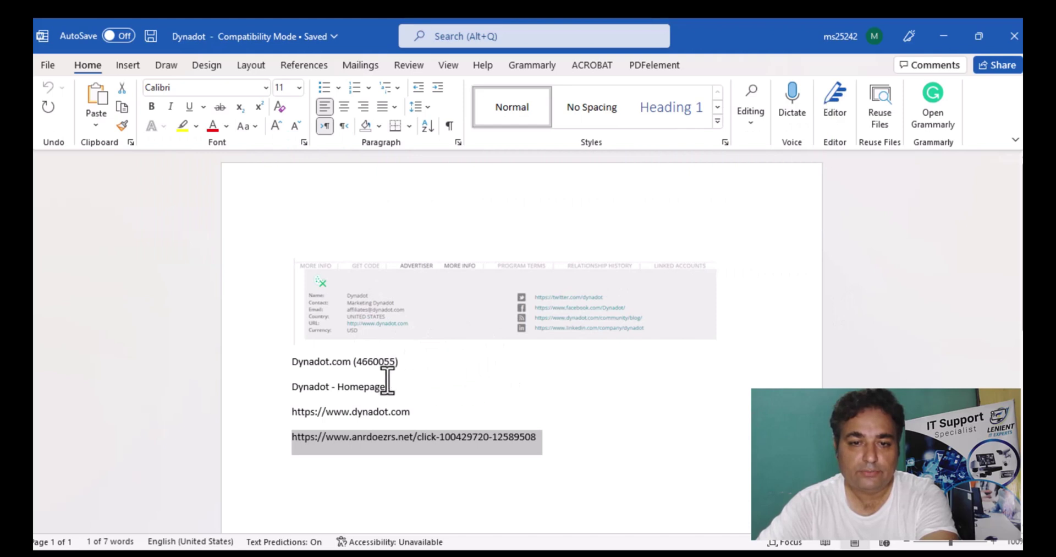
scroll(492, 379, down, 1)
click(556, 409)
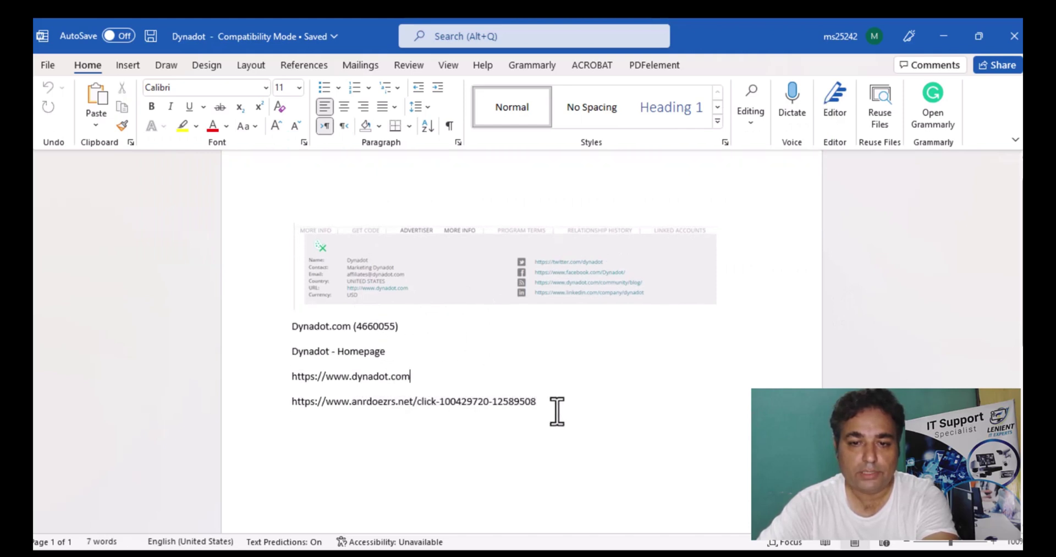
triple_click(481, 405)
key(ctrl+c)
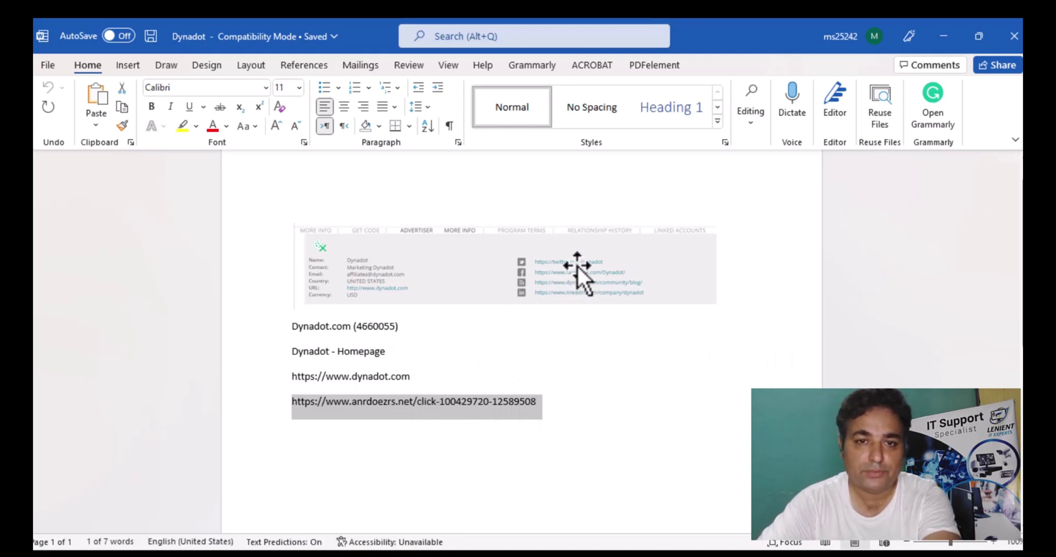
click(947, 33)
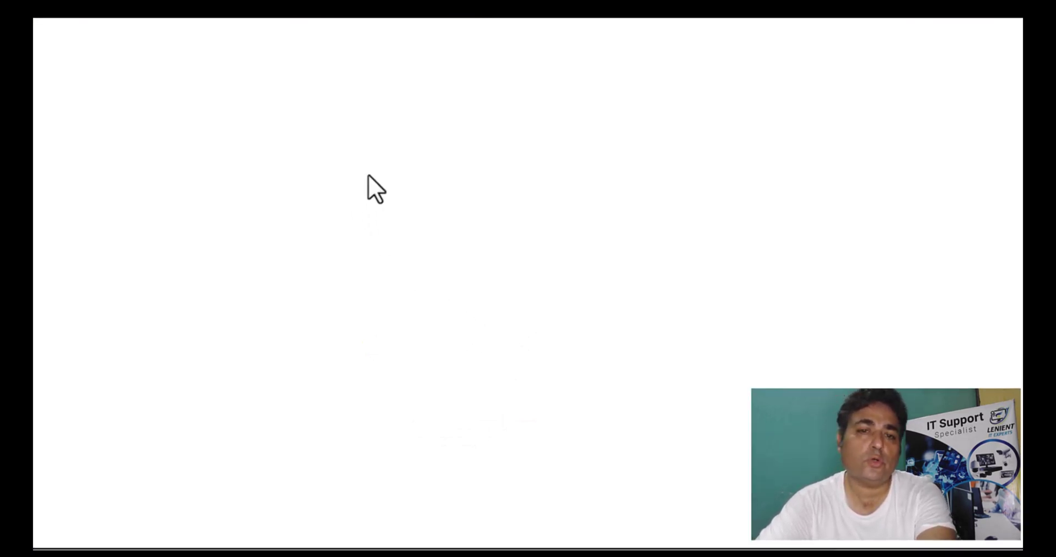
key(ctrl+v)
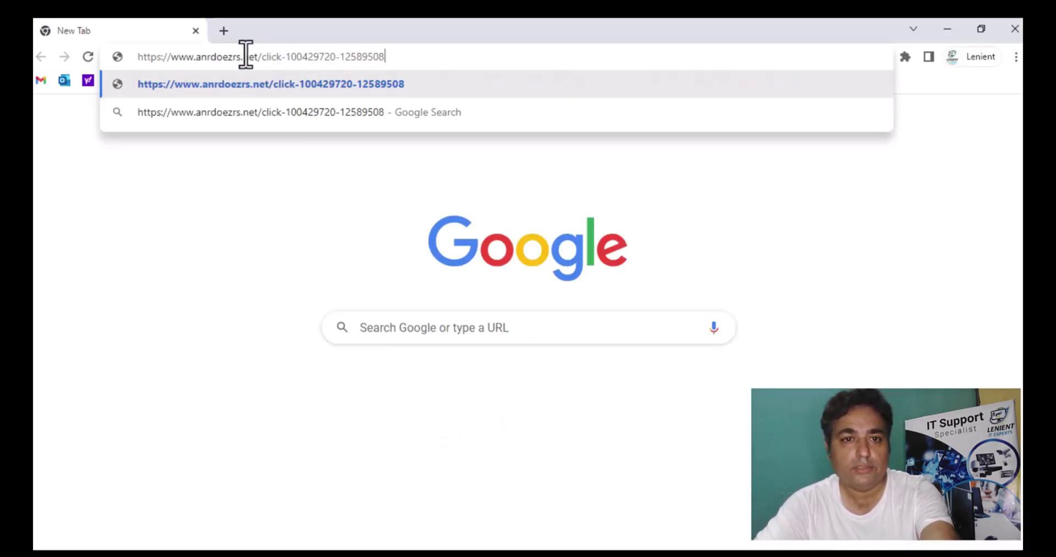
click(323, 73)
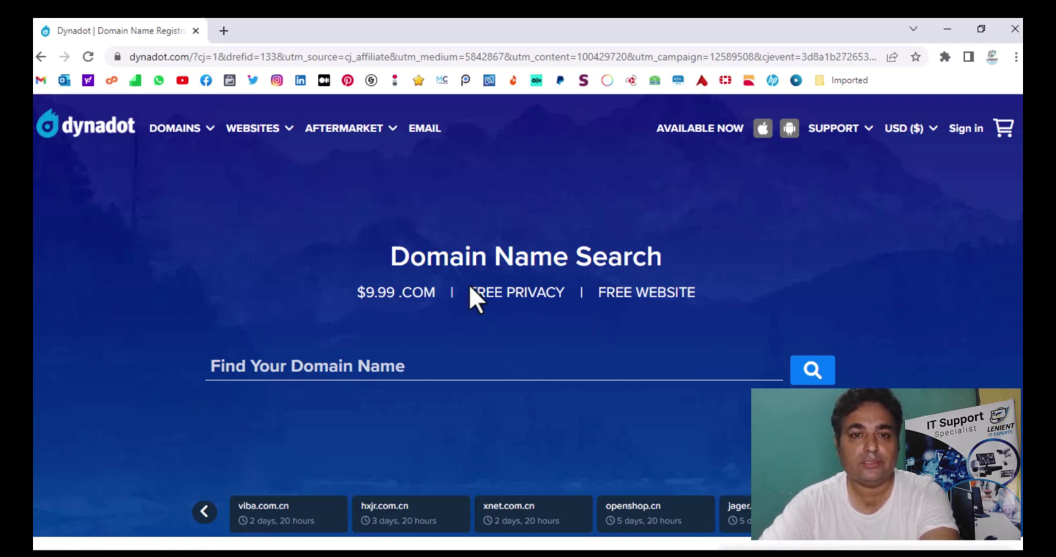
scroll(483, 296, down, 1)
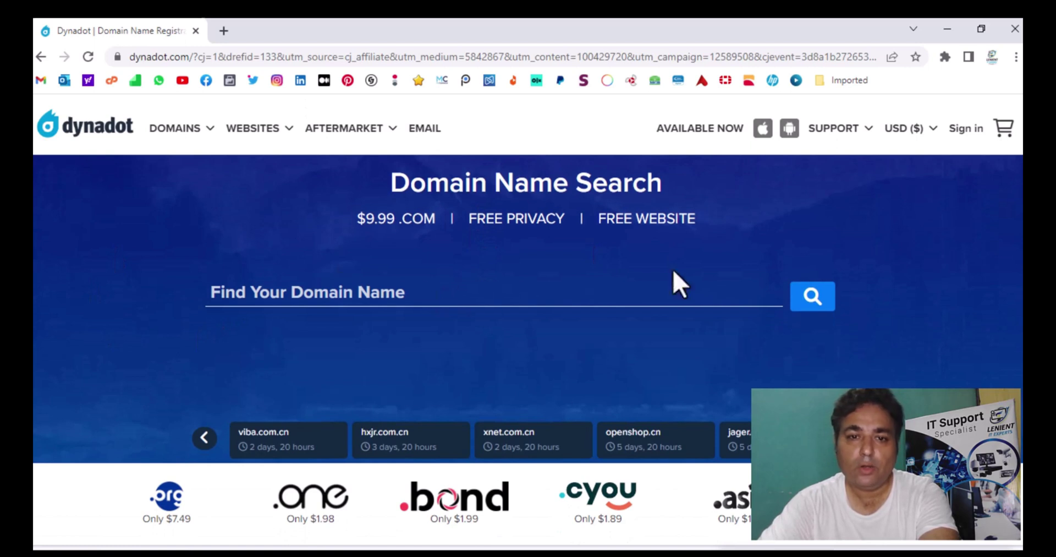
scroll(380, 270, down, 2)
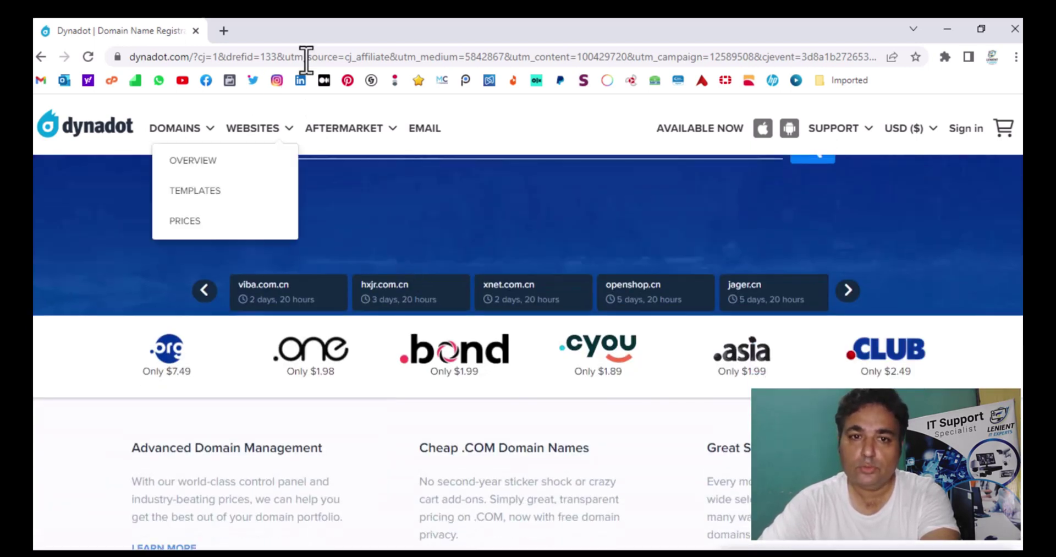
drag(771, 56, 596, 56)
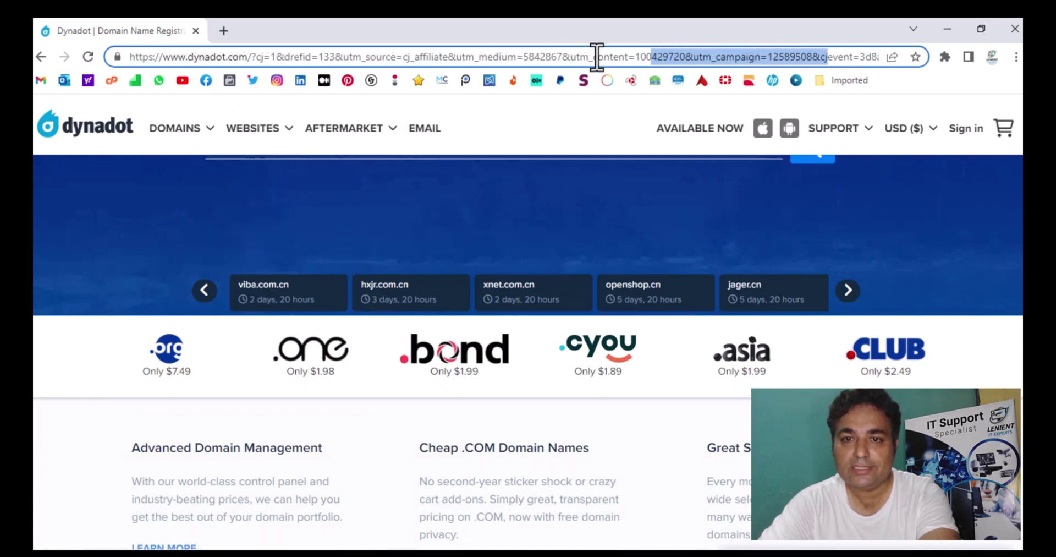
click(603, 56)
double_click(668, 57)
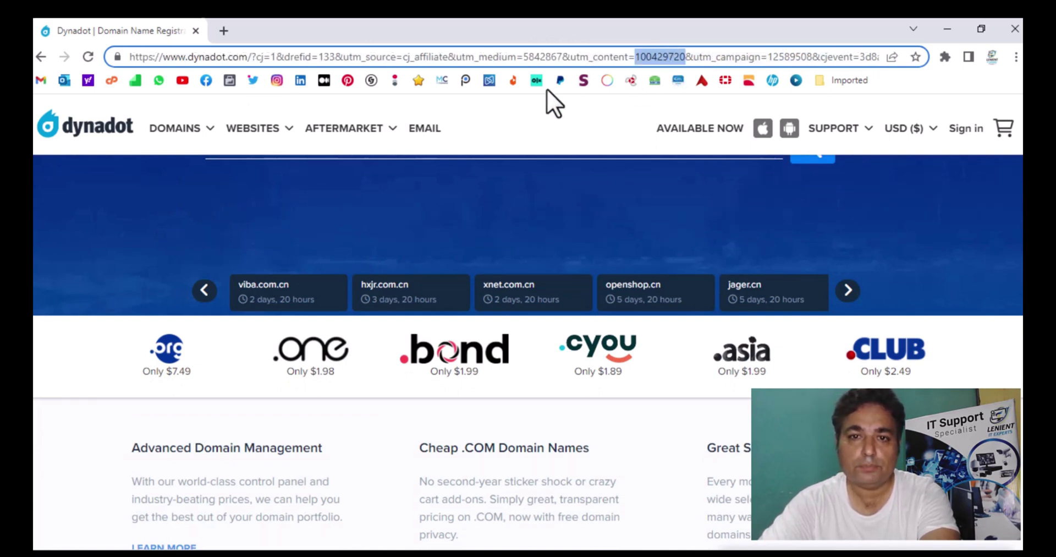
scroll(484, 377, down, 3)
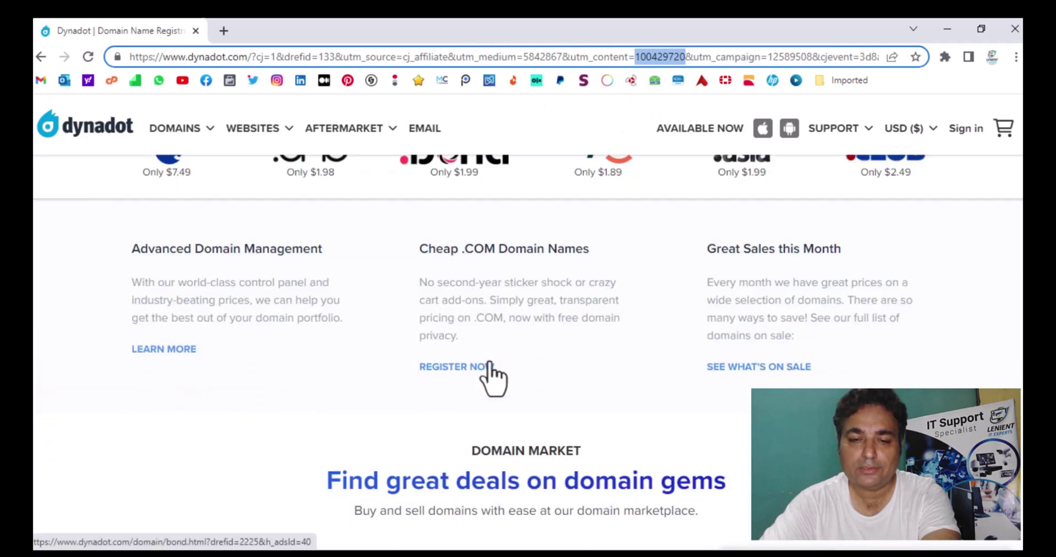
scroll(489, 377, up, 4)
scroll(417, 366, up, 2)
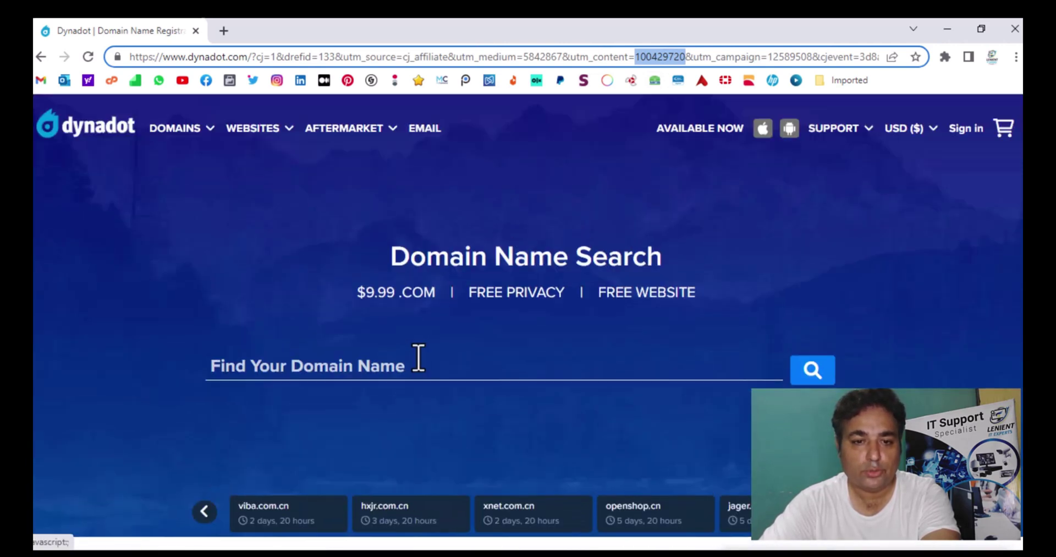
scroll(385, 357, down, 1)
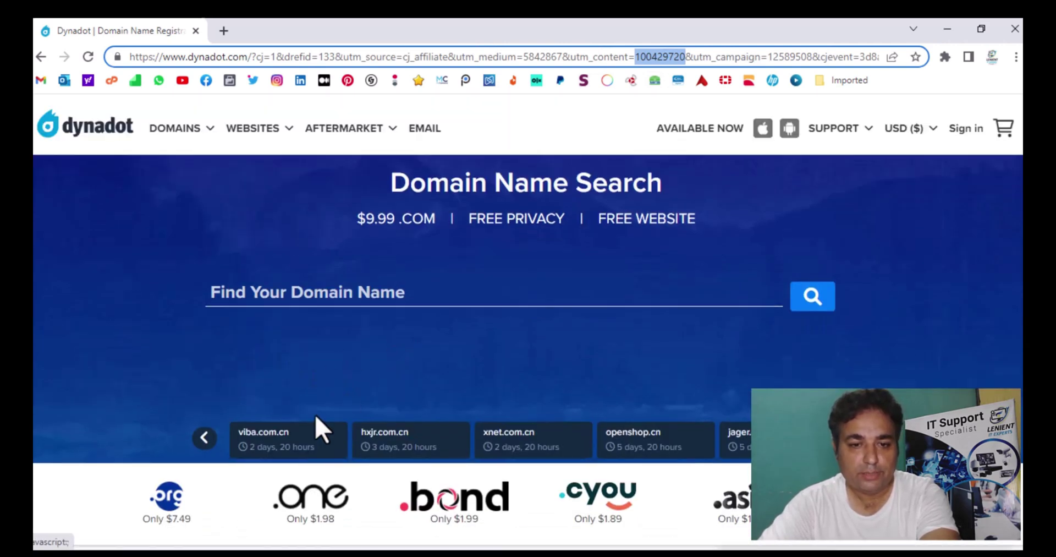
scroll(370, 405, down, 2)
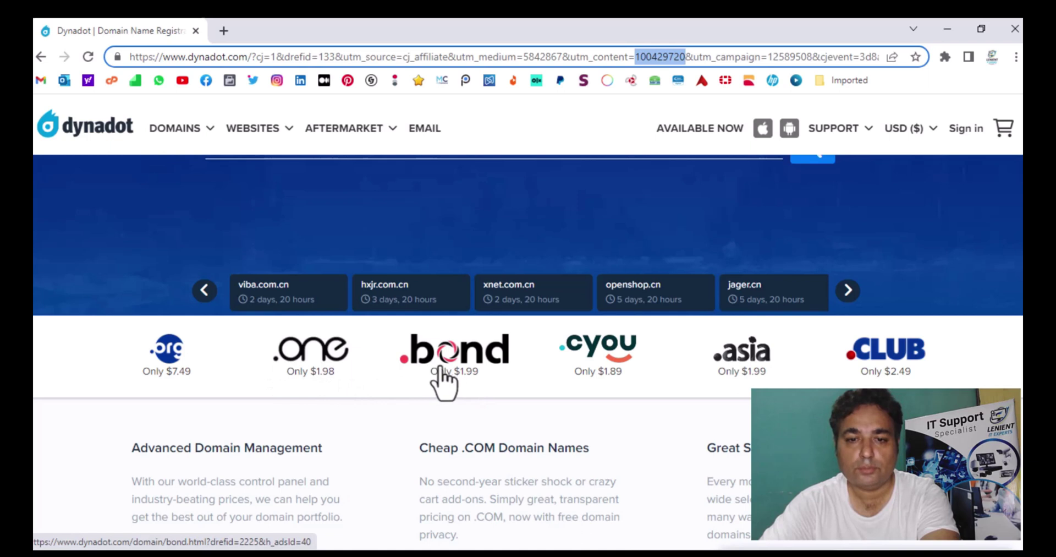
scroll(605, 394, up, 1)
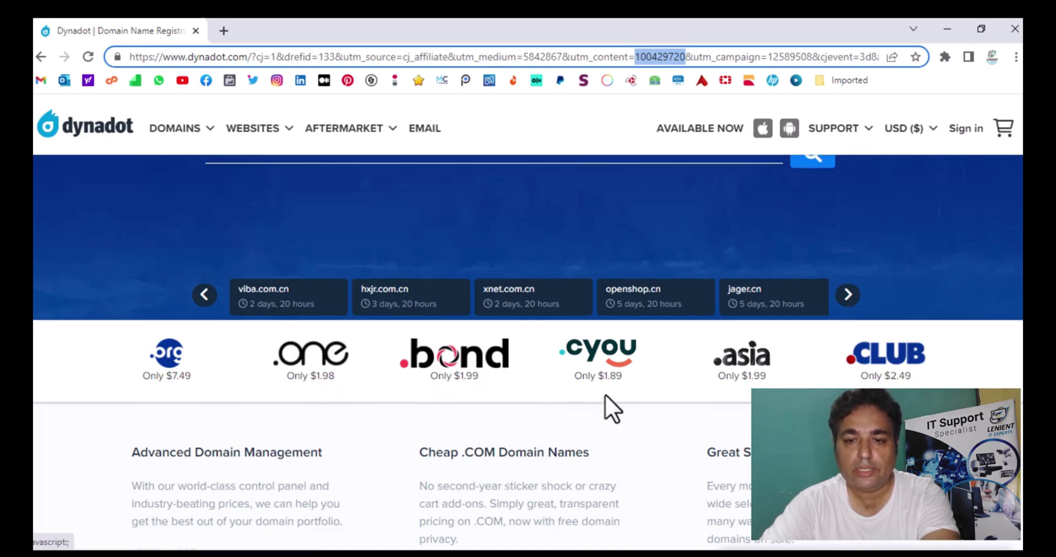
scroll(606, 394, up, 2)
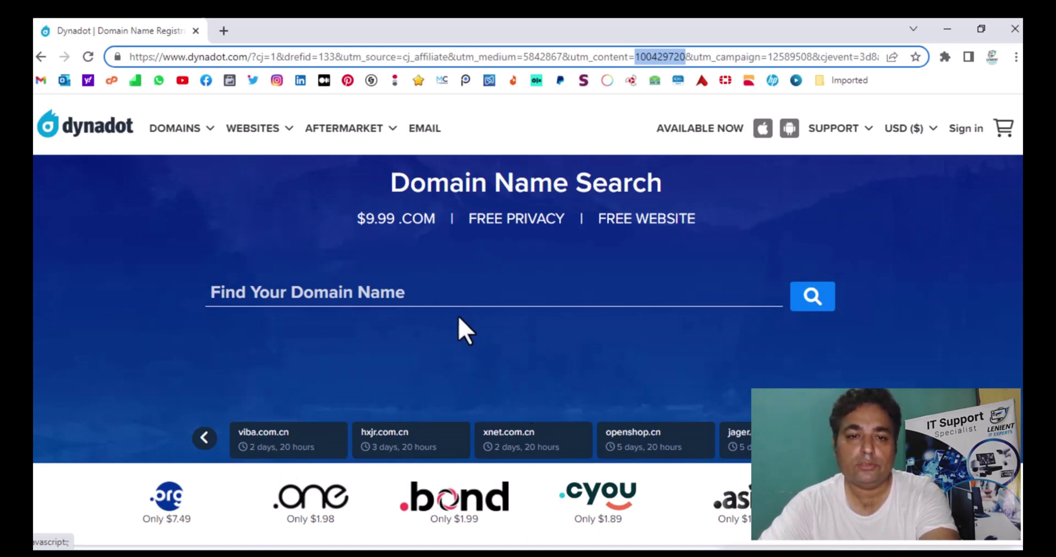
Load lenientitexperts.com in a new tab, dropping the :2096 port from the suggested address.
click(226, 30)
text(lenient)
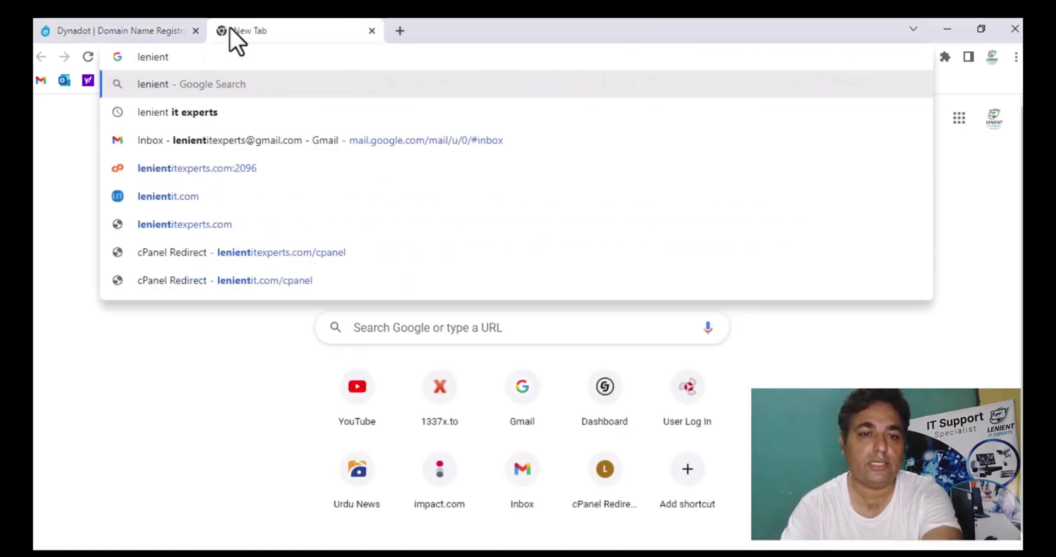
key(Down)
key(Down)
key(Down)
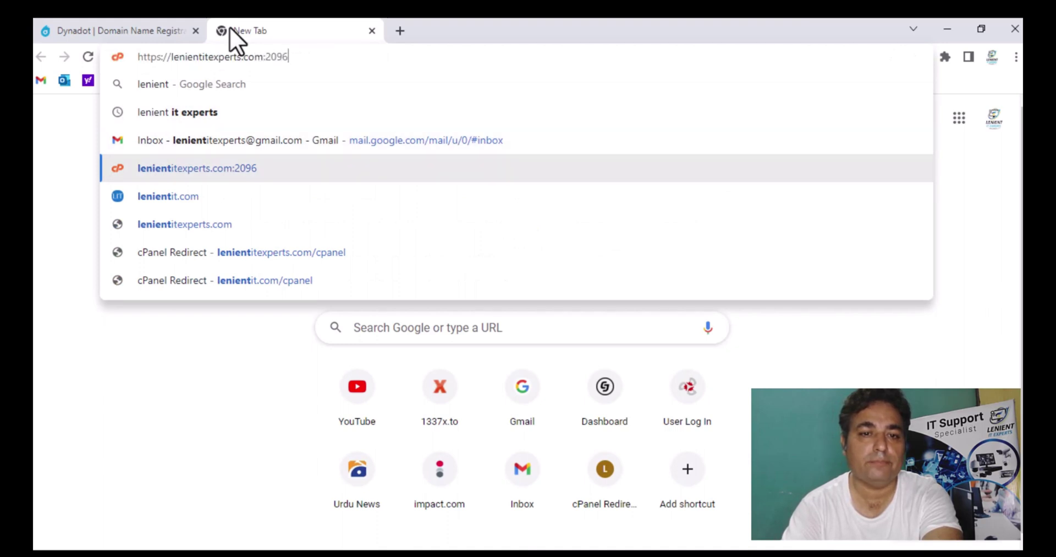
key(BackSpace)
key(BackSpace)
key(BackSpace)
key(BackSpace)
key(BackSpace)
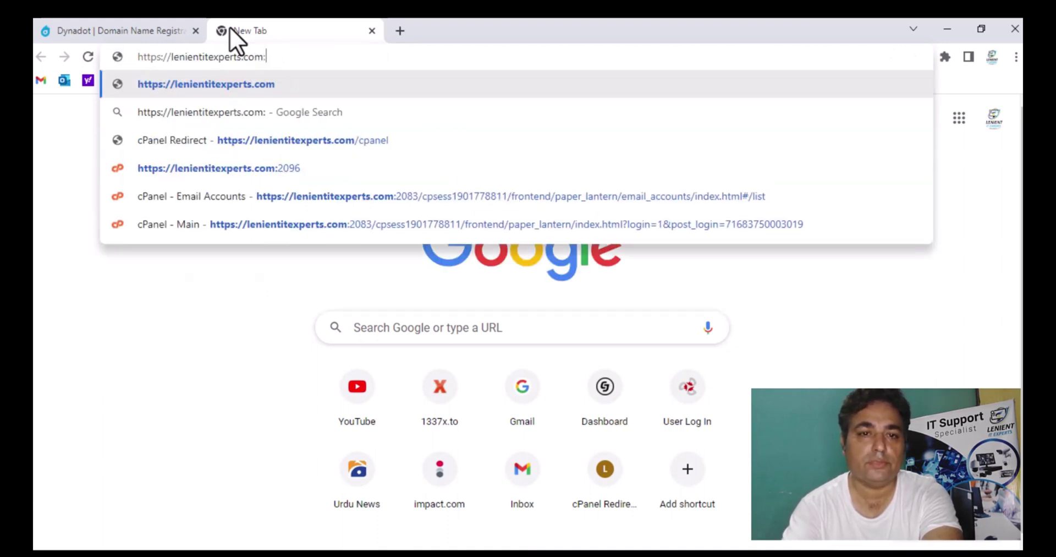
key(Return)
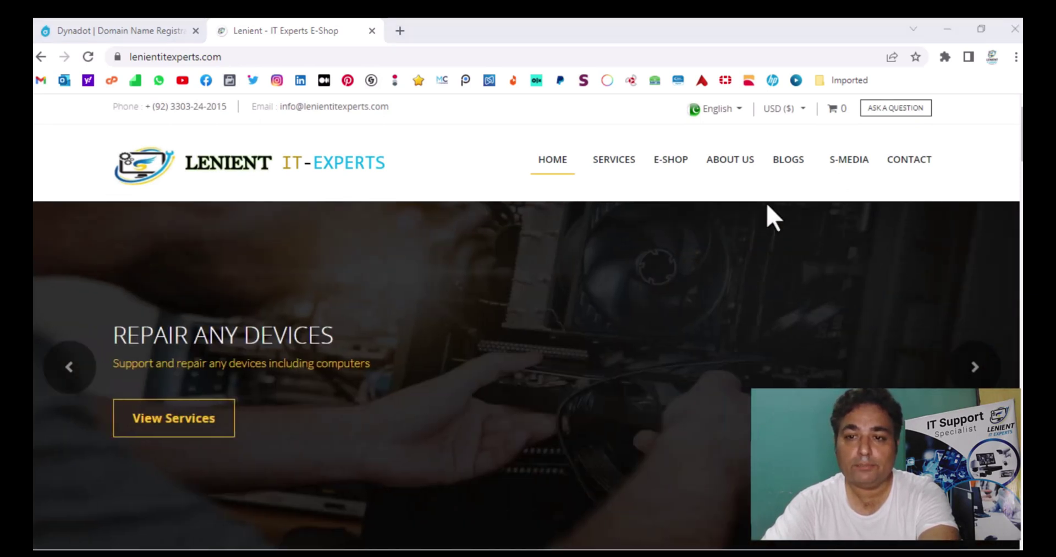
Open the Lenient IT Experts blog and find the 'Find great deals on domain & hosting' post.
click(785, 164)
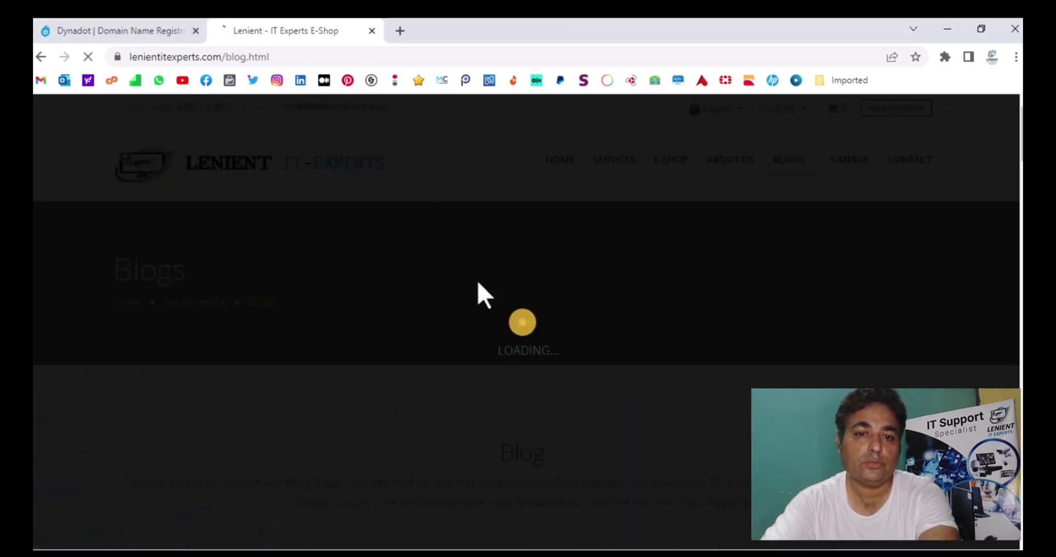
scroll(484, 297, down, 3)
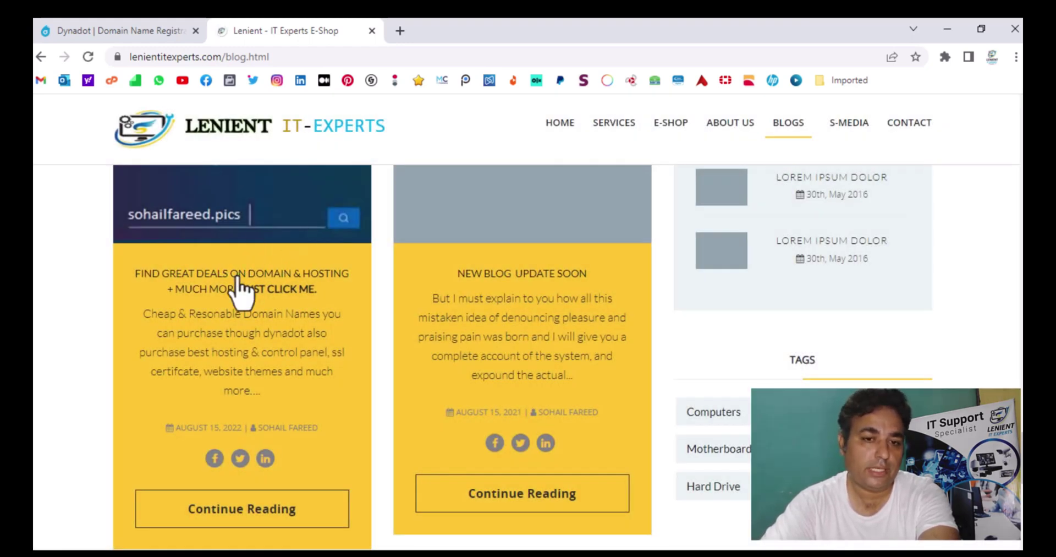
scroll(275, 330, down, 1)
scroll(283, 341, up, 1)
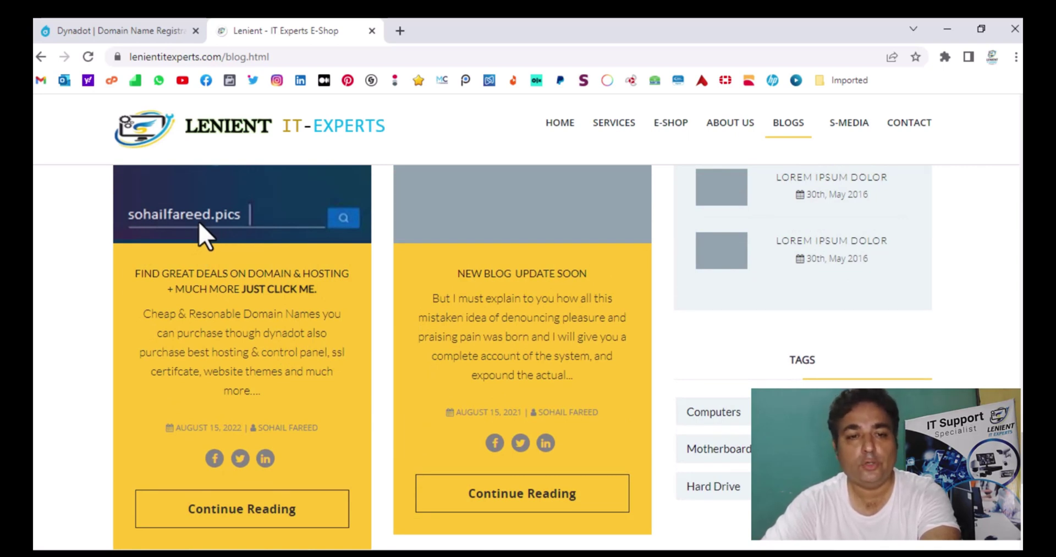
scroll(266, 242, up, 3)
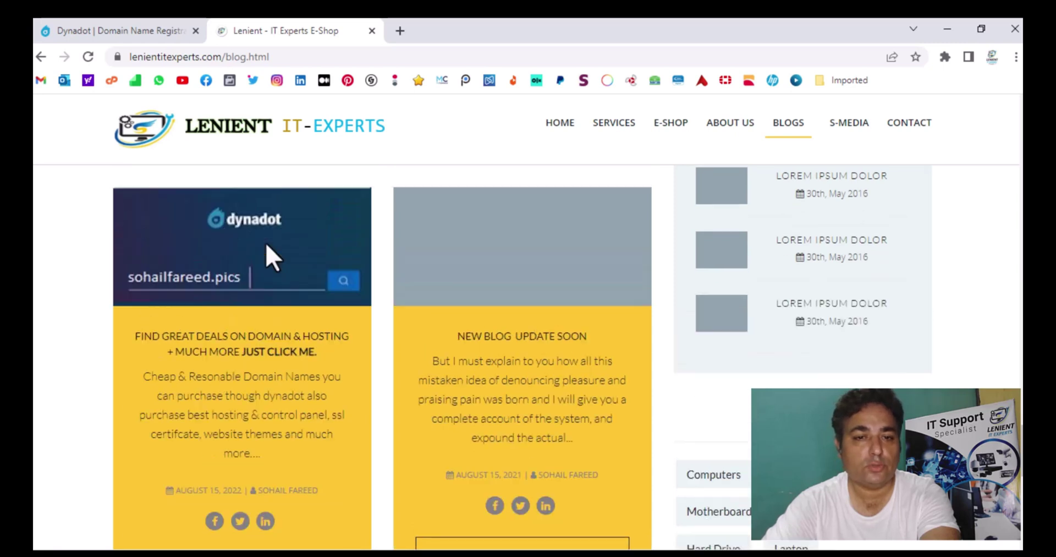
scroll(274, 327, down, 3)
scroll(273, 324, down, 1)
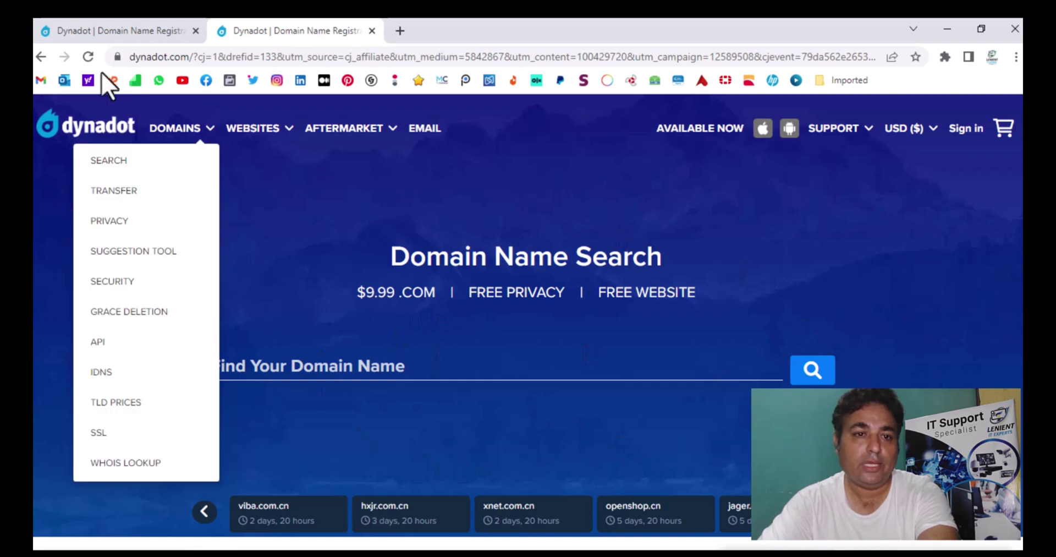
click(41, 57)
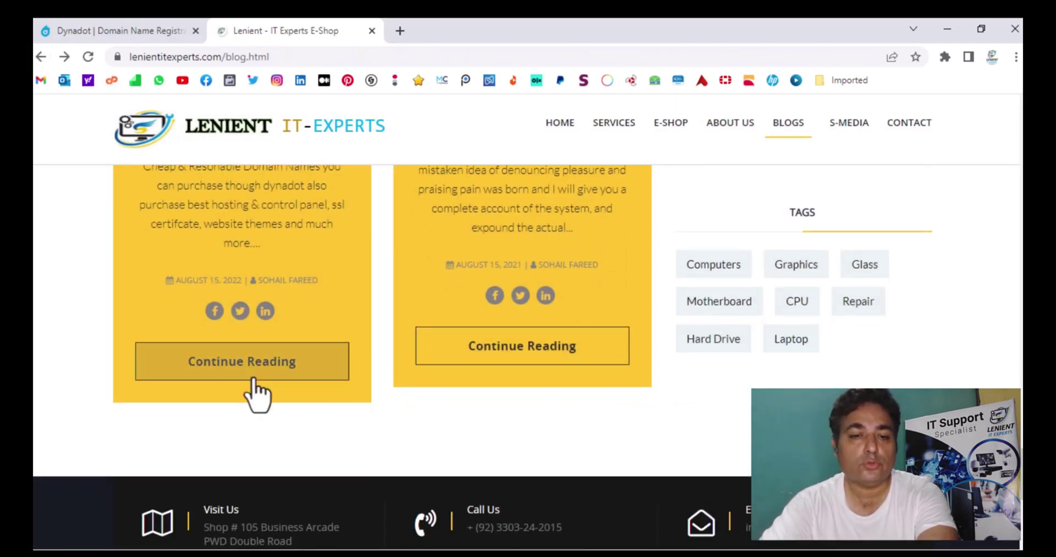
Return to the domain-deals card and follow its 'JUST CLICK ME.' link to Dynadot.
scroll(336, 387, up, 1)
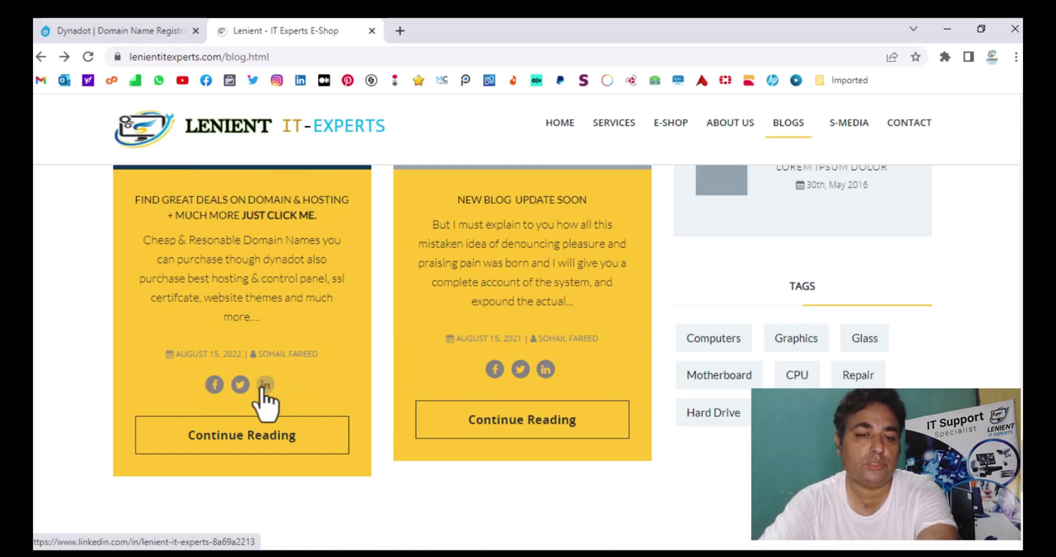
scroll(318, 432, up, 3)
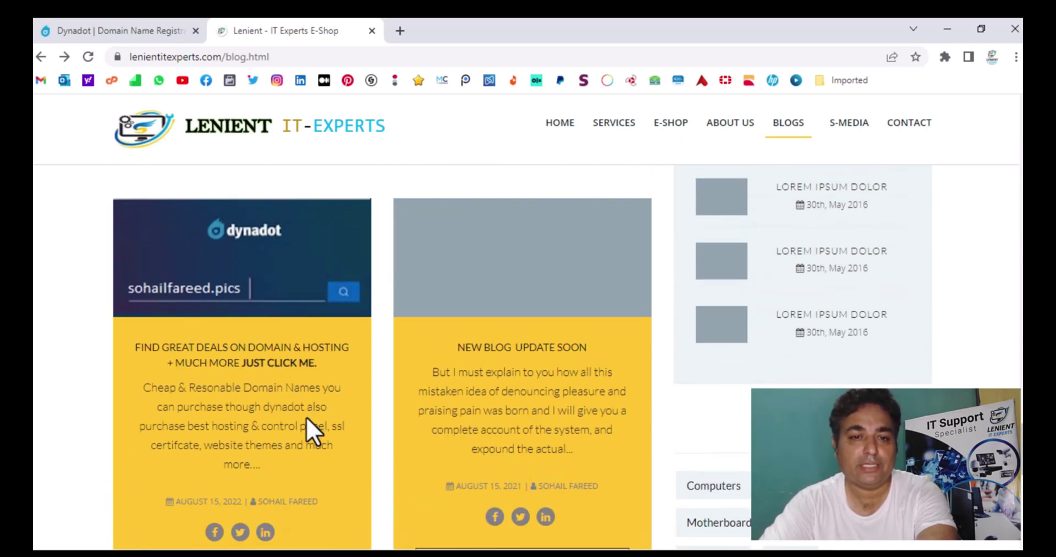
scroll(280, 429, down, 2)
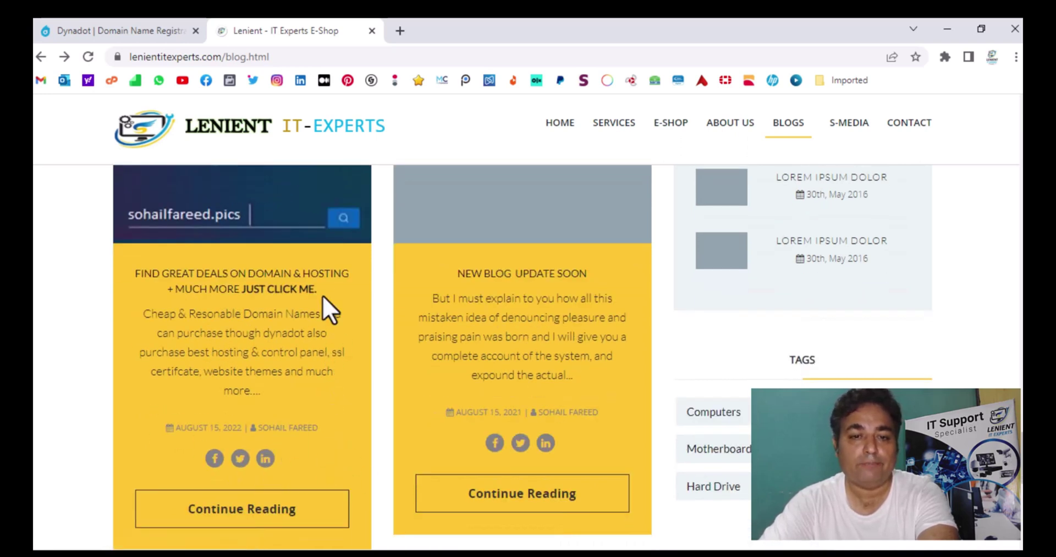
click(292, 291)
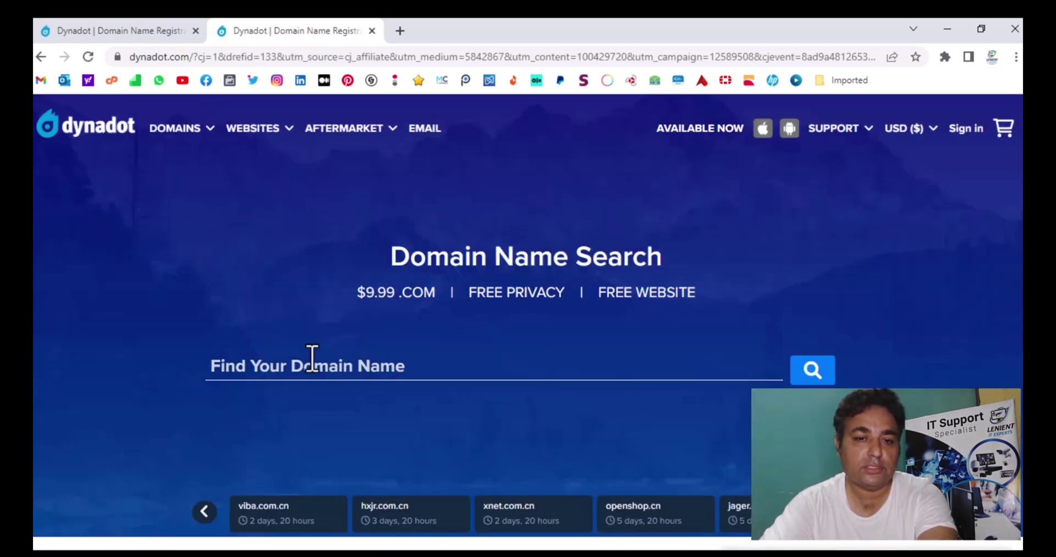
Search Dynadot for the domain sohailfareed.pics.
click(313, 359)
text(sohailf)
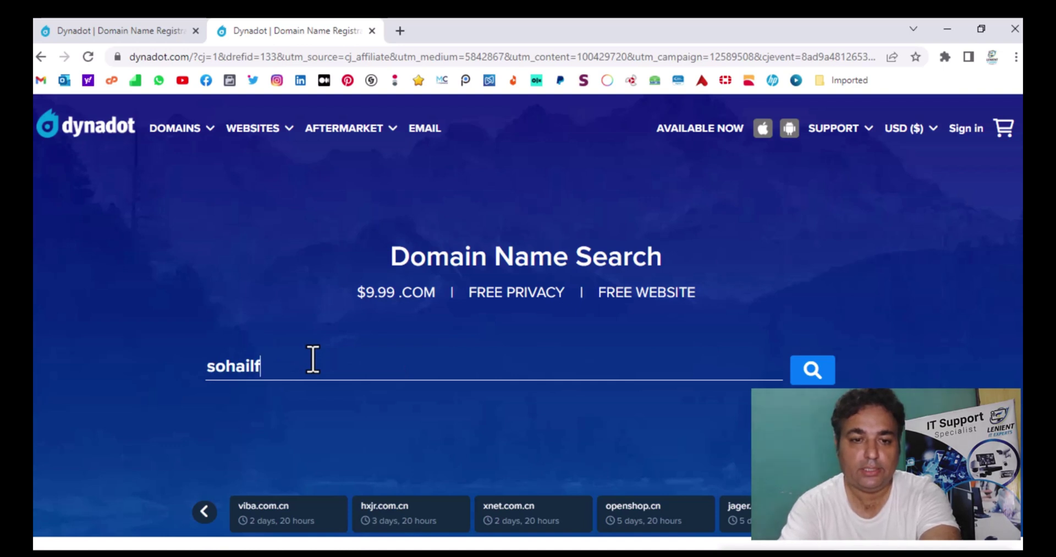
text(areed.pics)
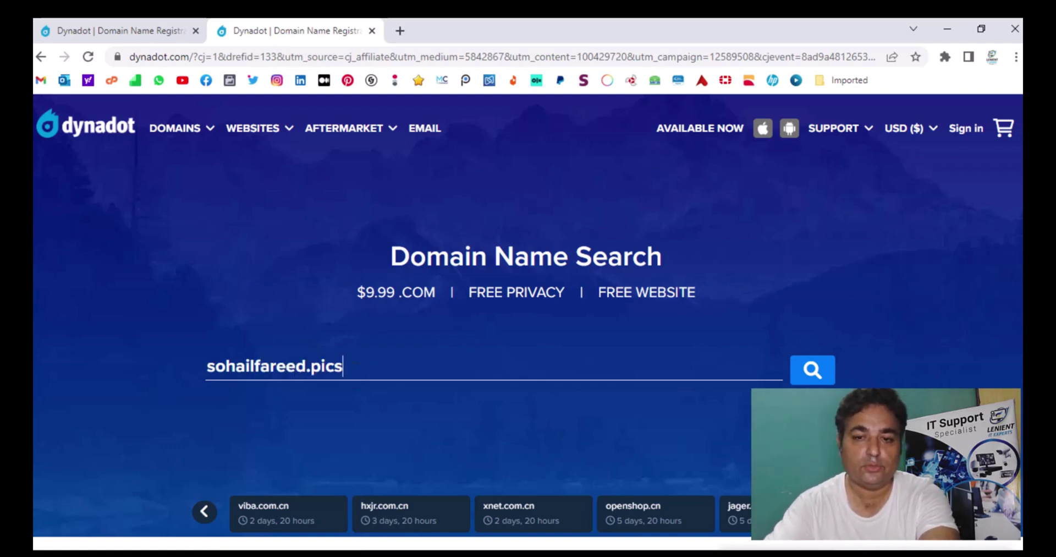
click(813, 371)
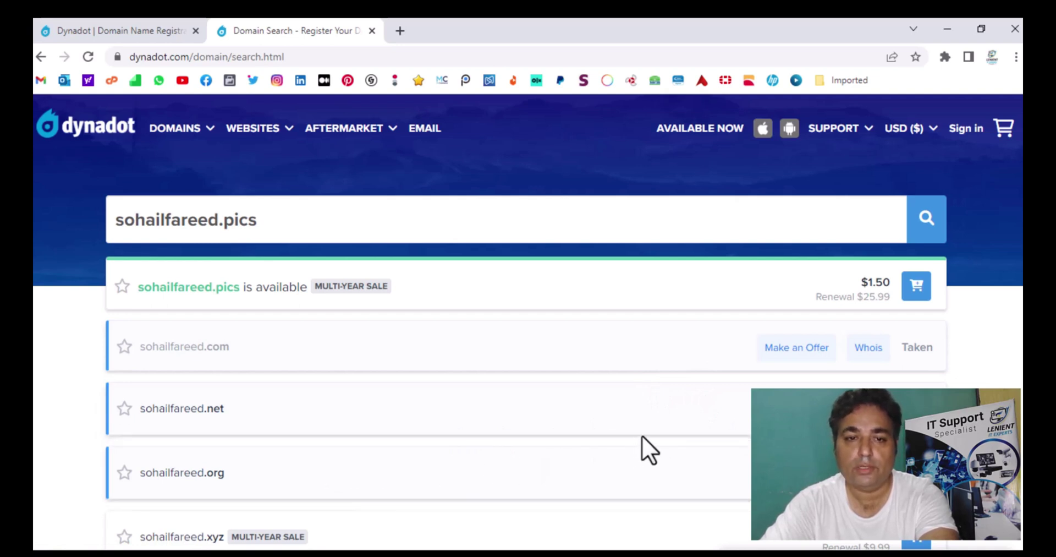
Open the full shopping cart listing sohailfareed.pics at $1.50 for one year.
scroll(642, 434, down, 2)
scroll(642, 432, down, 3)
scroll(642, 431, up, 5)
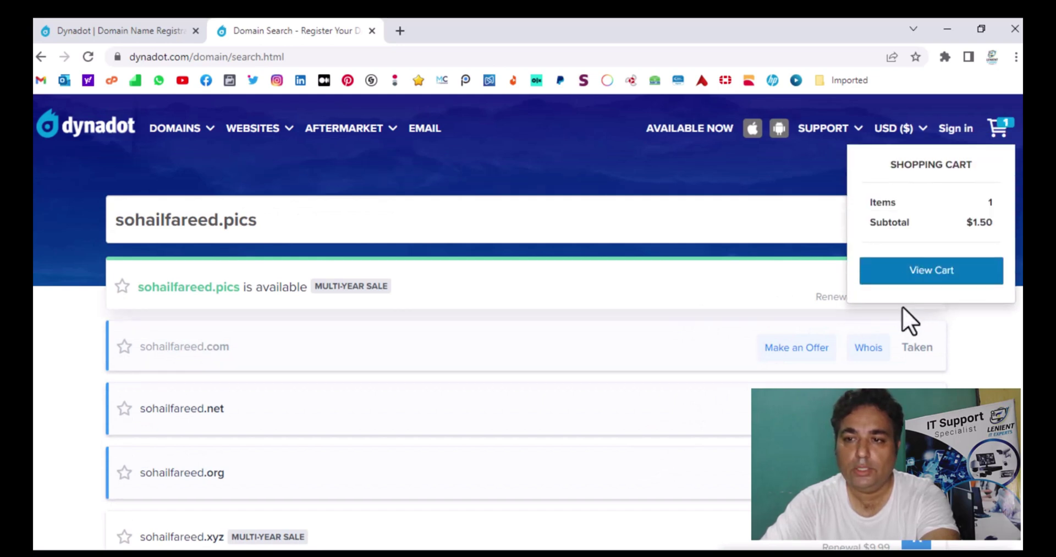
click(930, 281)
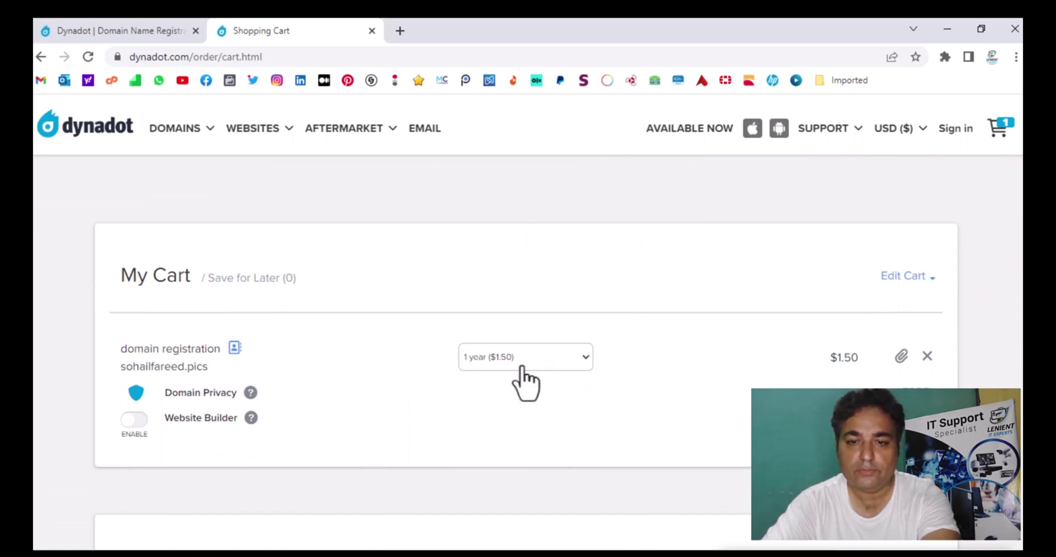
Check the domain's registration length options, keeping 1 year.
click(564, 364)
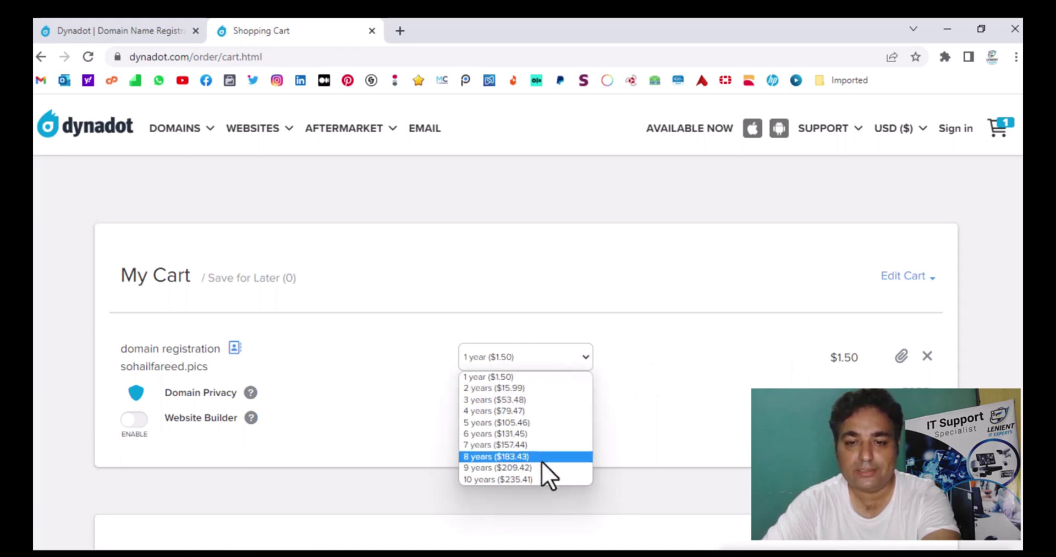
click(553, 296)
scroll(498, 328, down, 1)
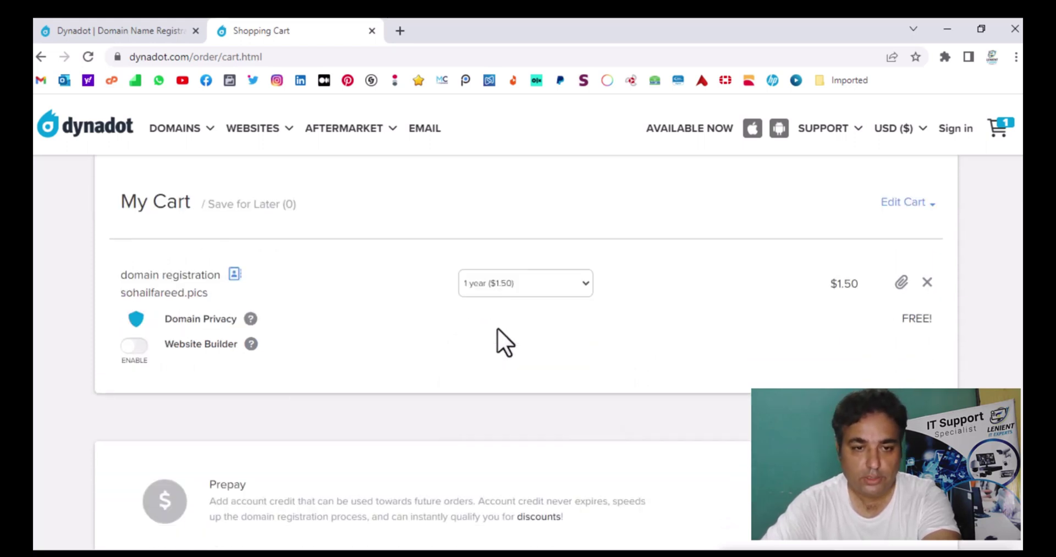
scroll(504, 330, down, 1)
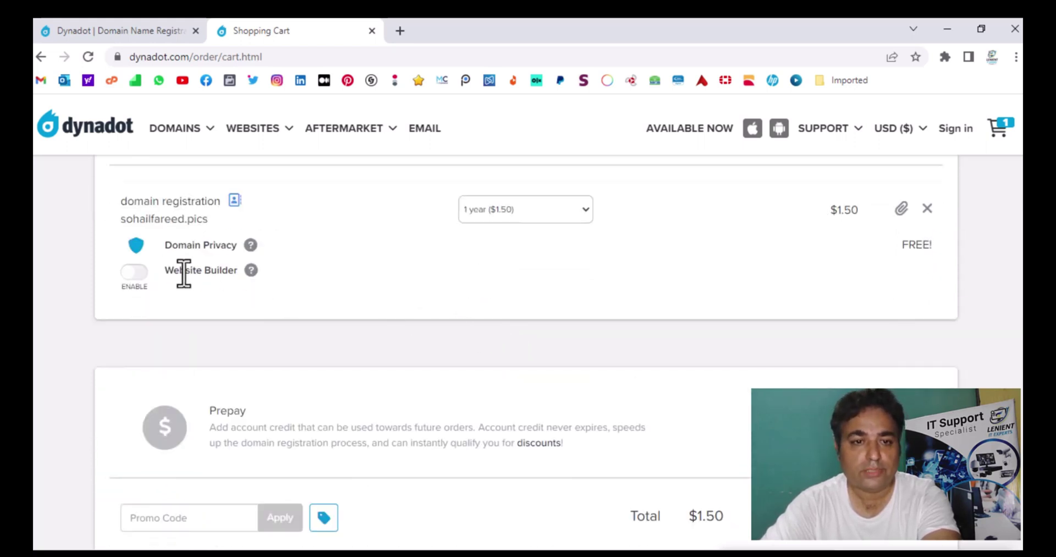
Try the Website Builder add-on, view its plans, then switch it off.
click(139, 274)
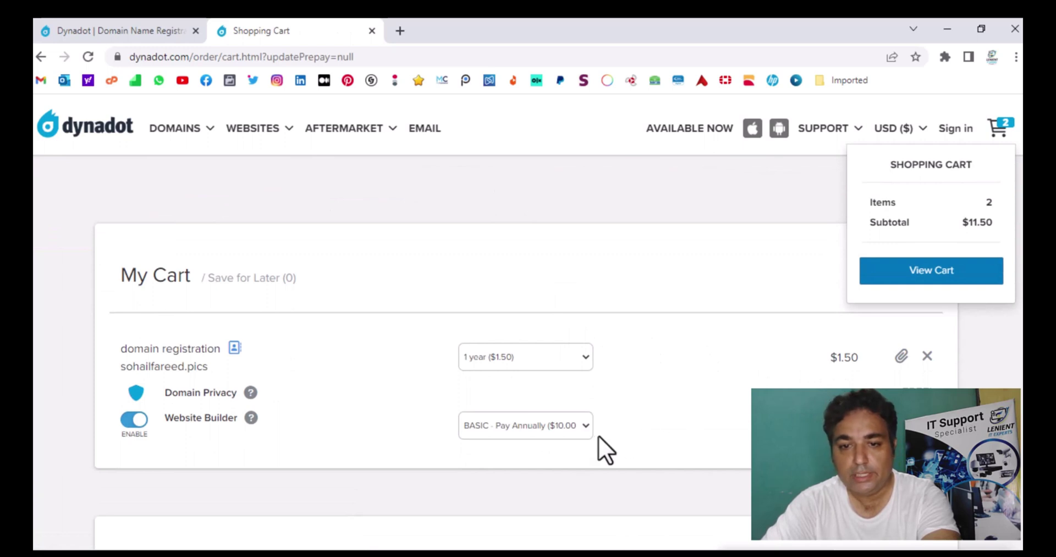
click(526, 429)
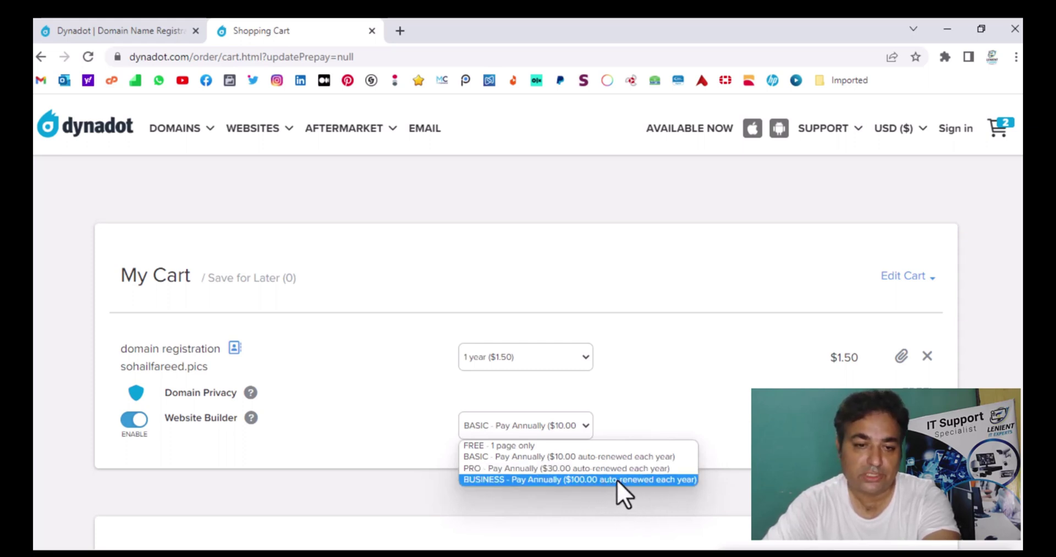
click(134, 420)
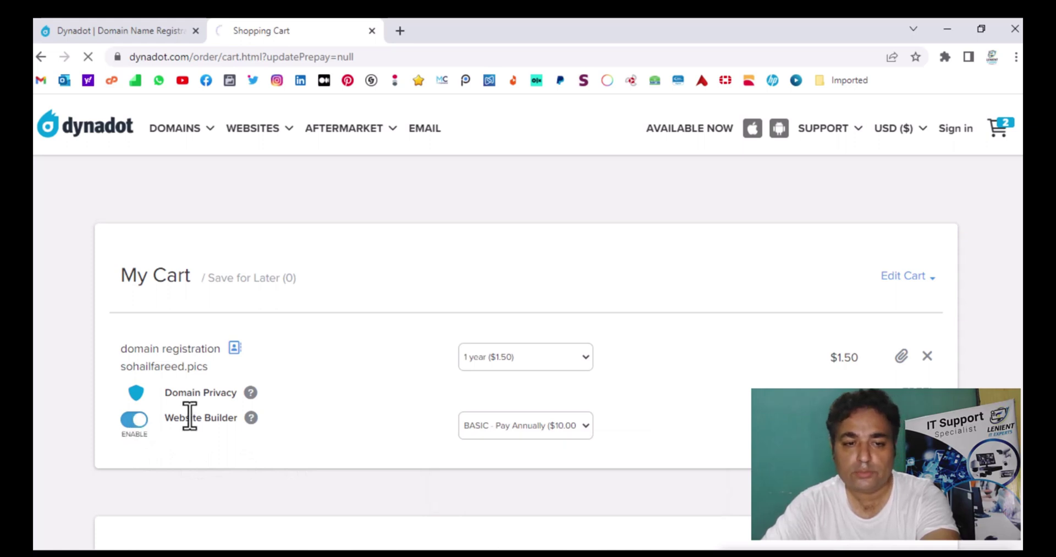
click(136, 421)
scroll(237, 413, down, 6)
scroll(253, 378, up, 2)
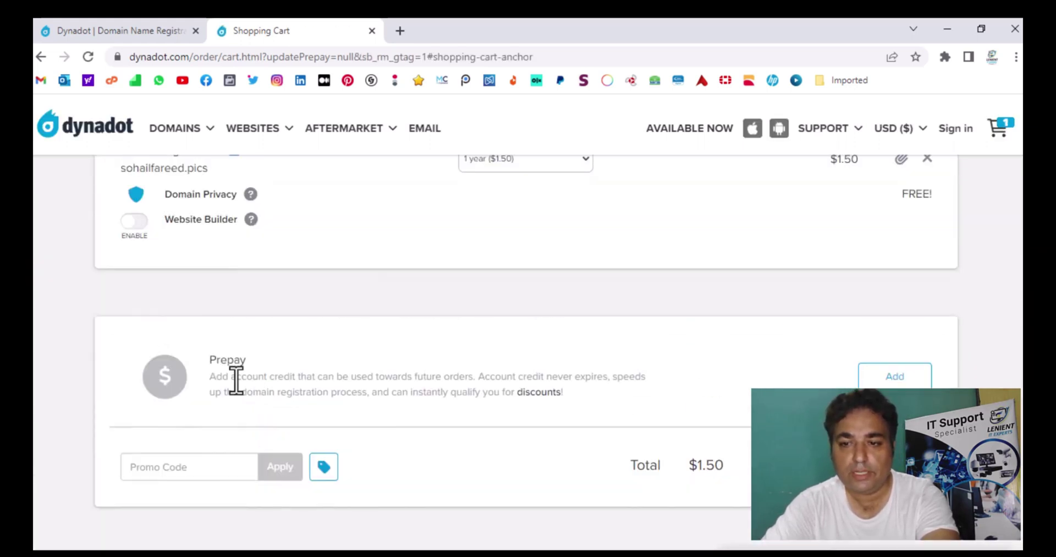
scroll(171, 256, up, 1)
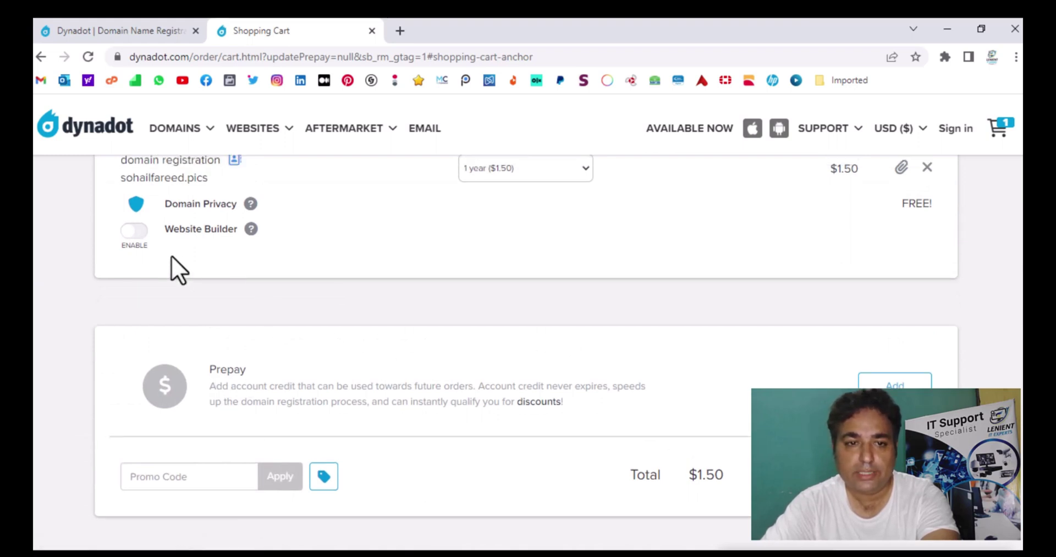
scroll(171, 264, up, 1)
mouse_move(250, 269)
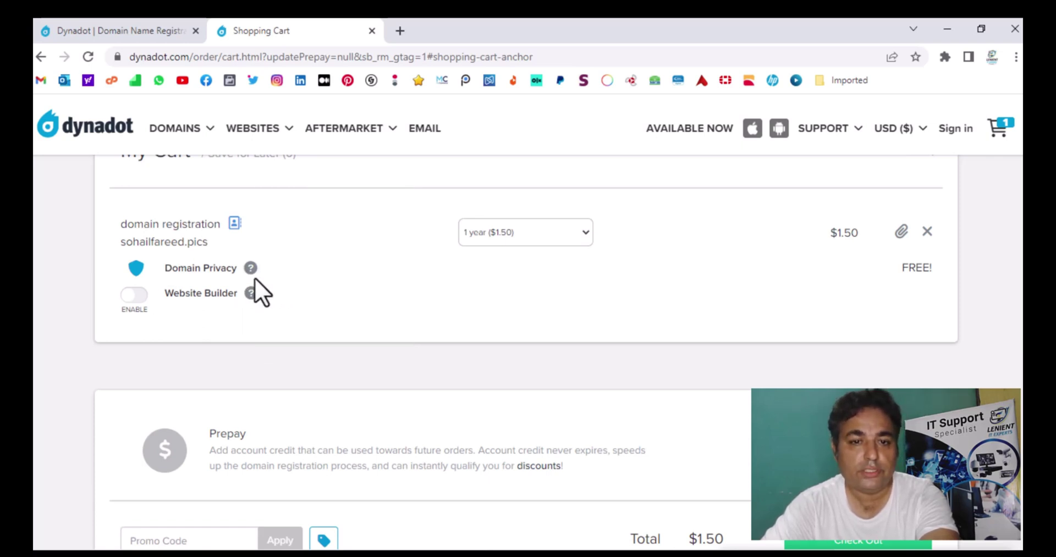
scroll(660, 319, down, 4)
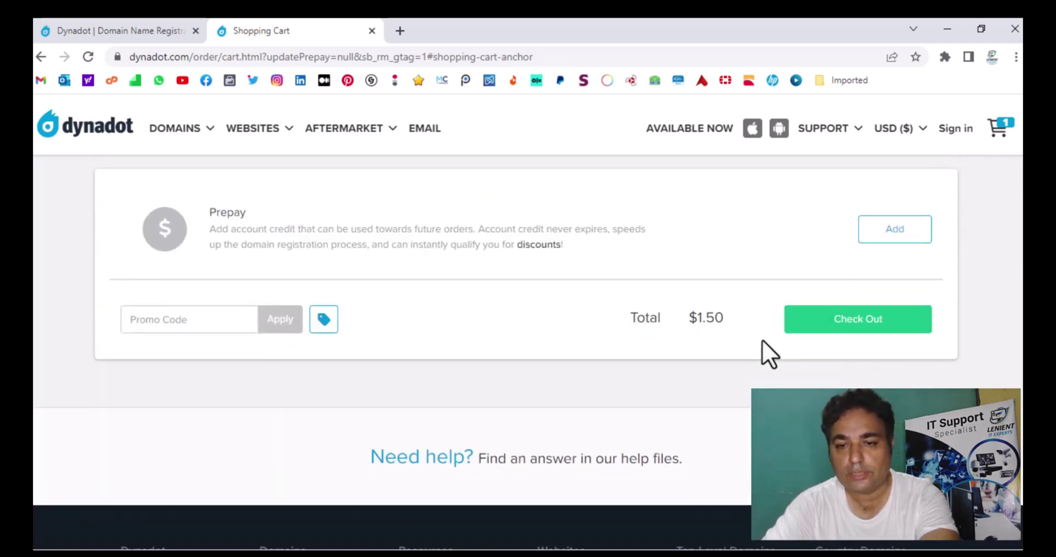
Proceed to checkout and move through the new account's username and email fields.
click(837, 324)
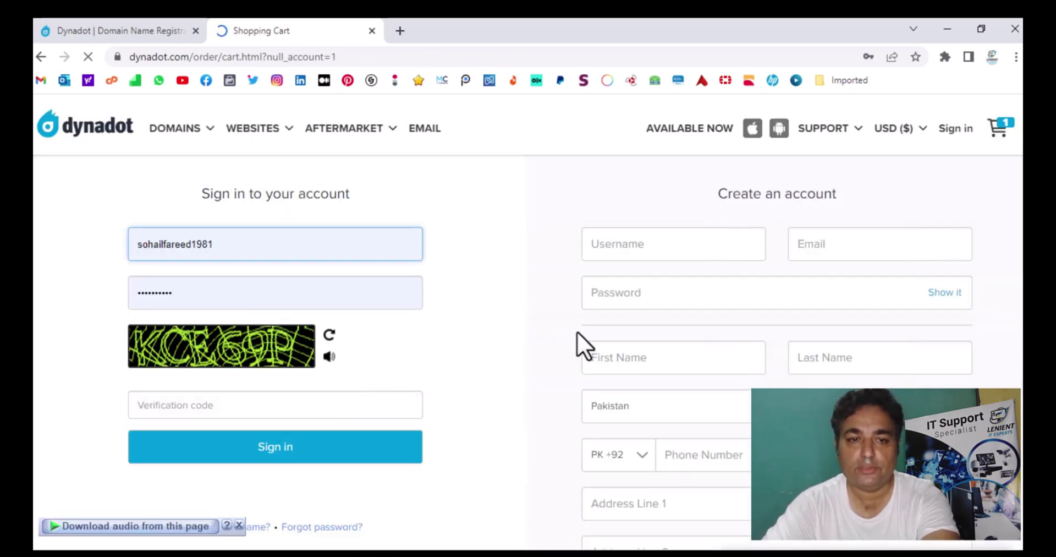
click(648, 249)
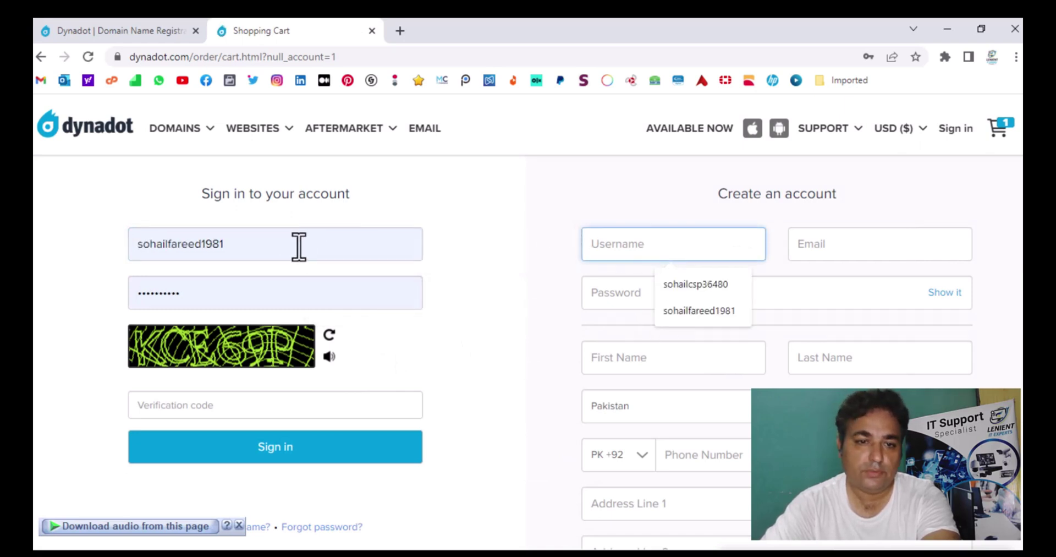
mouse_move(632, 243)
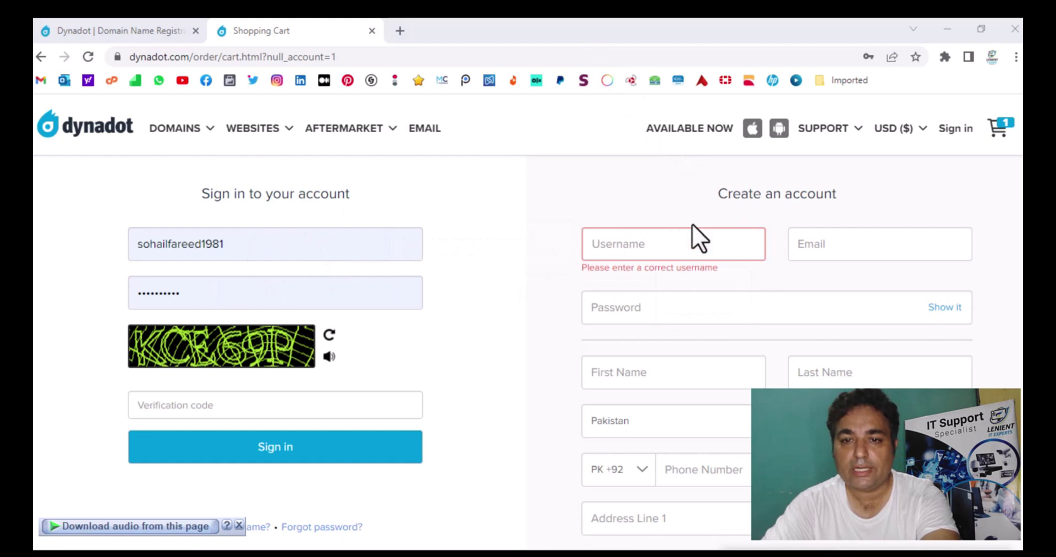
click(668, 245)
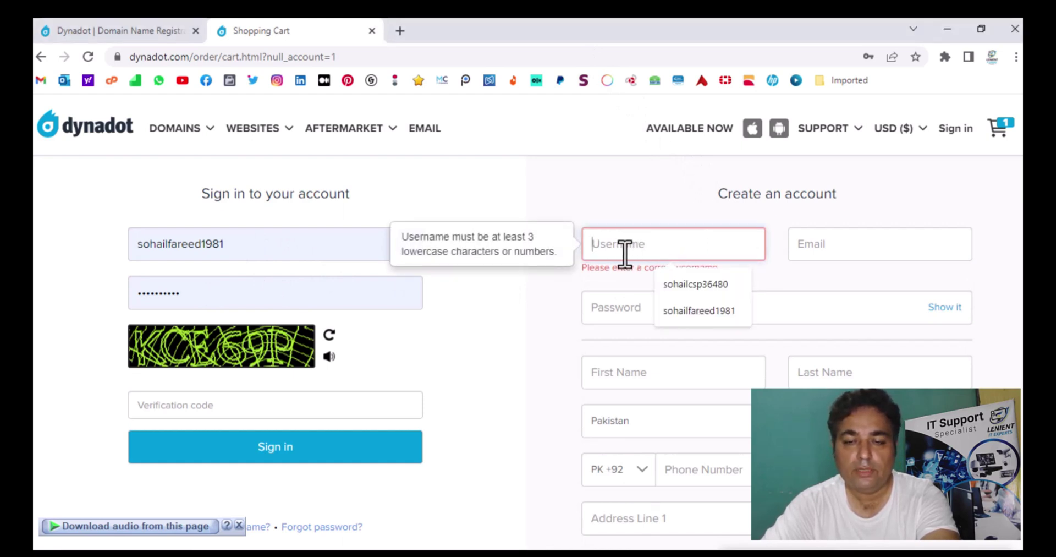
click(832, 249)
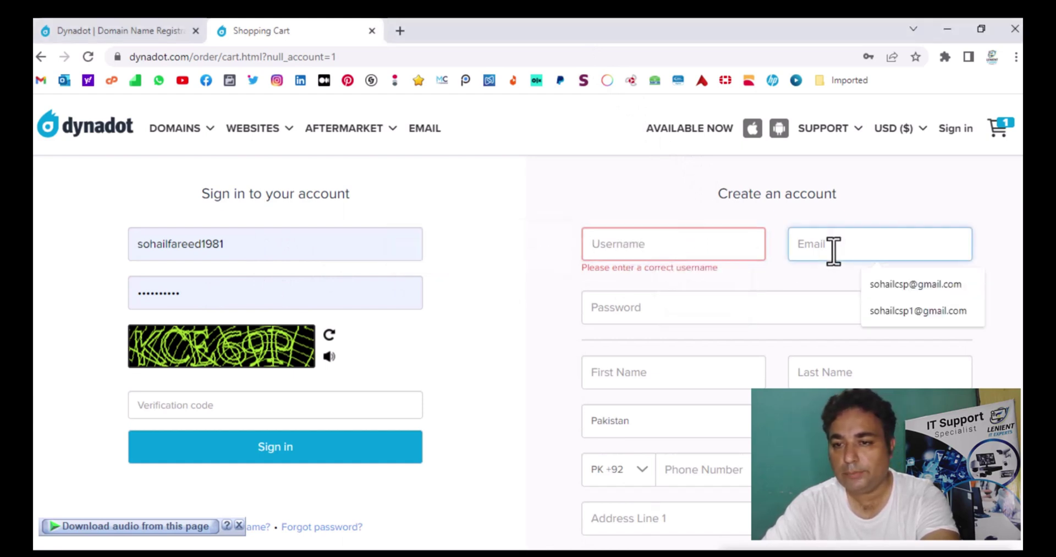
scroll(821, 253, down, 3)
scroll(757, 248, up, 1)
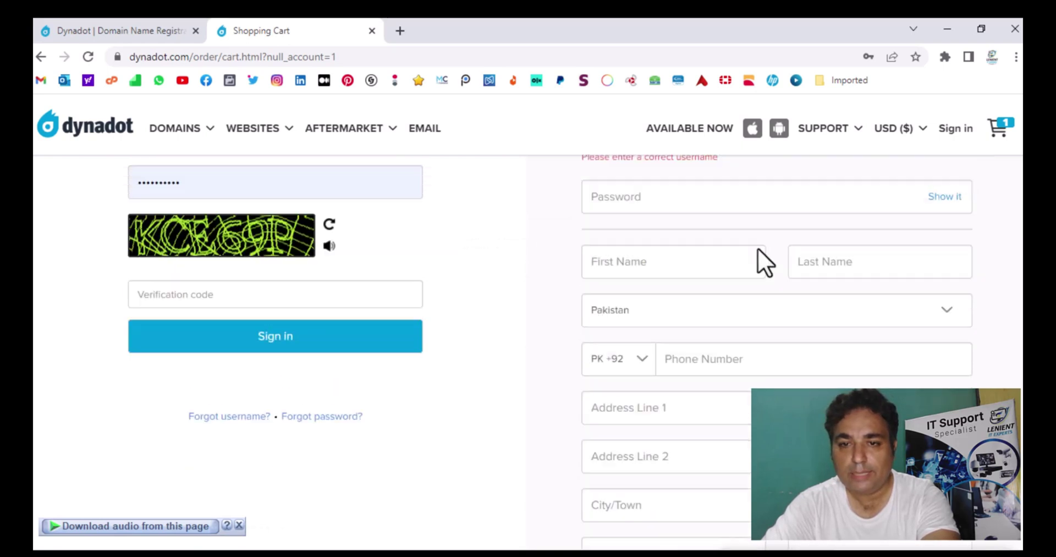
scroll(758, 249, up, 1)
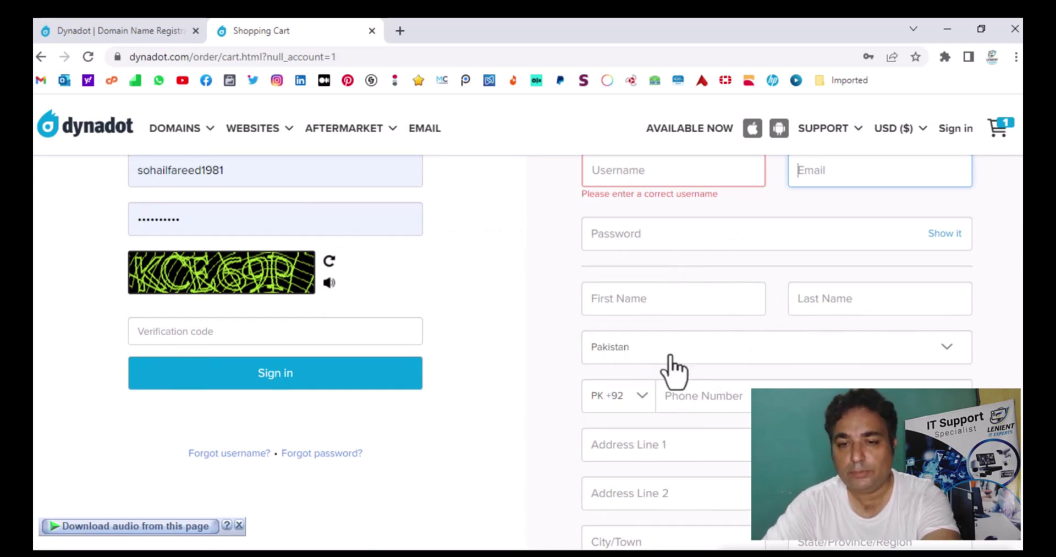
Keep Pakistan as the country and +92 as the phone code.
click(776, 368)
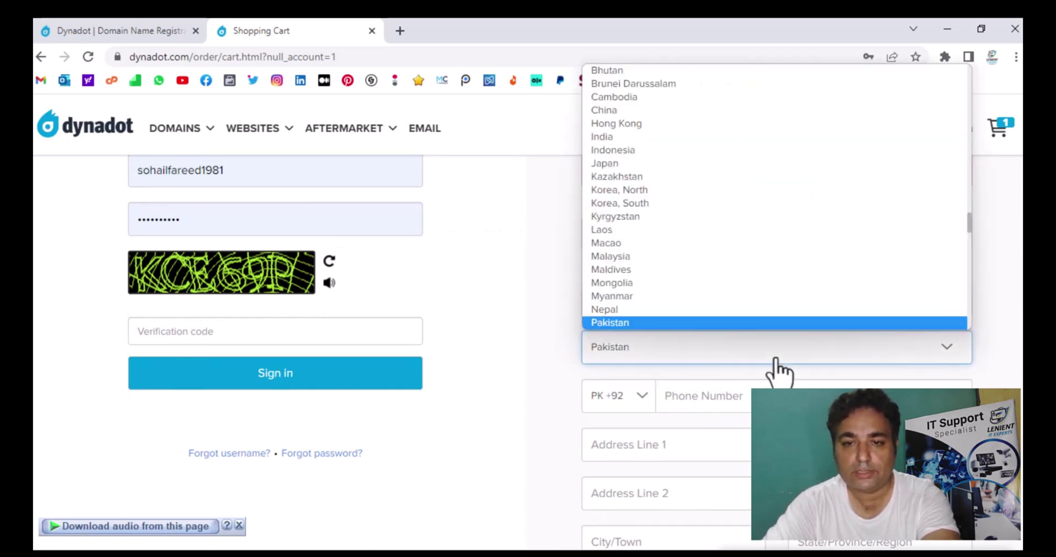
click(521, 346)
click(640, 410)
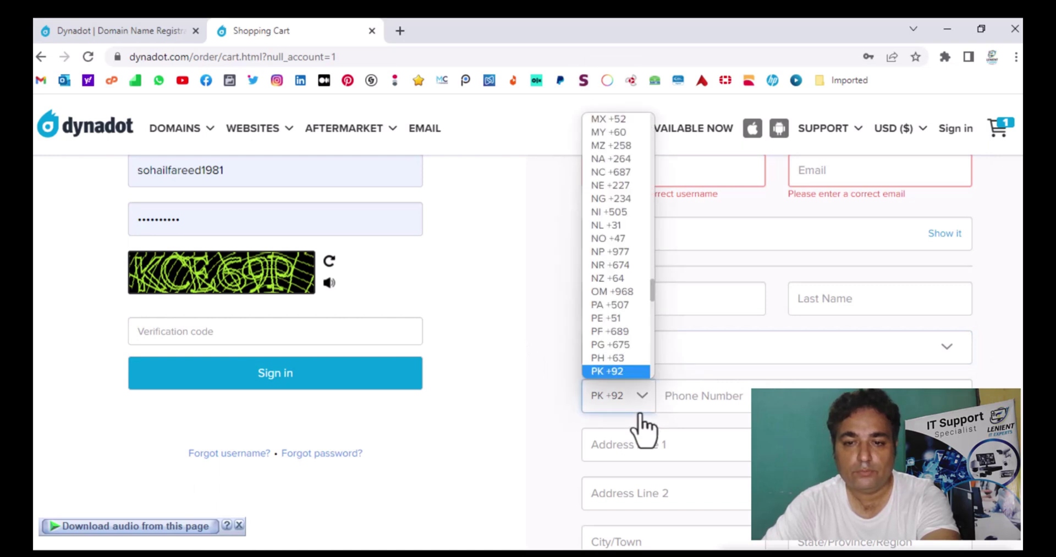
click(692, 397)
scroll(700, 404, down, 2)
scroll(677, 391, down, 3)
scroll(688, 438, down, 2)
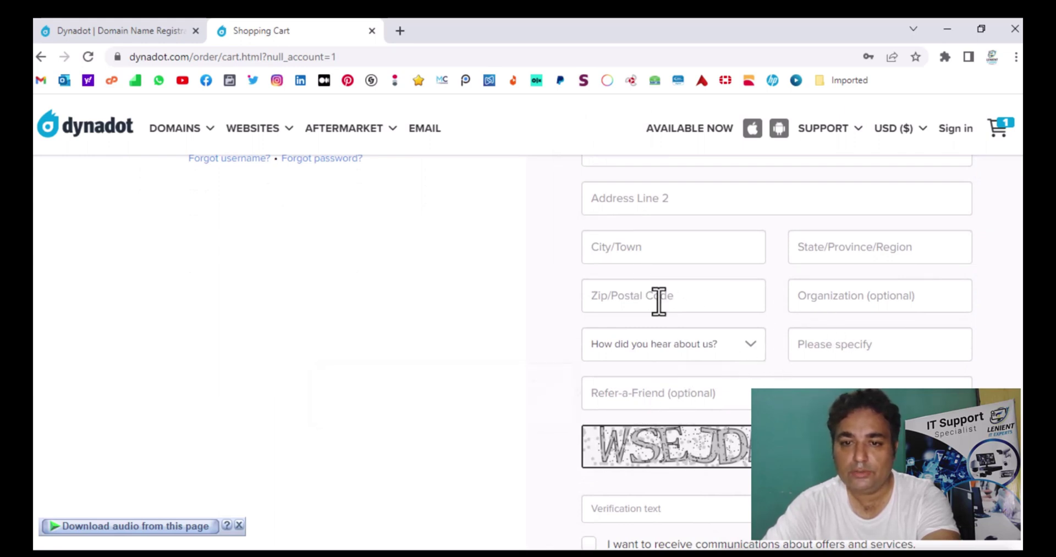
click(711, 352)
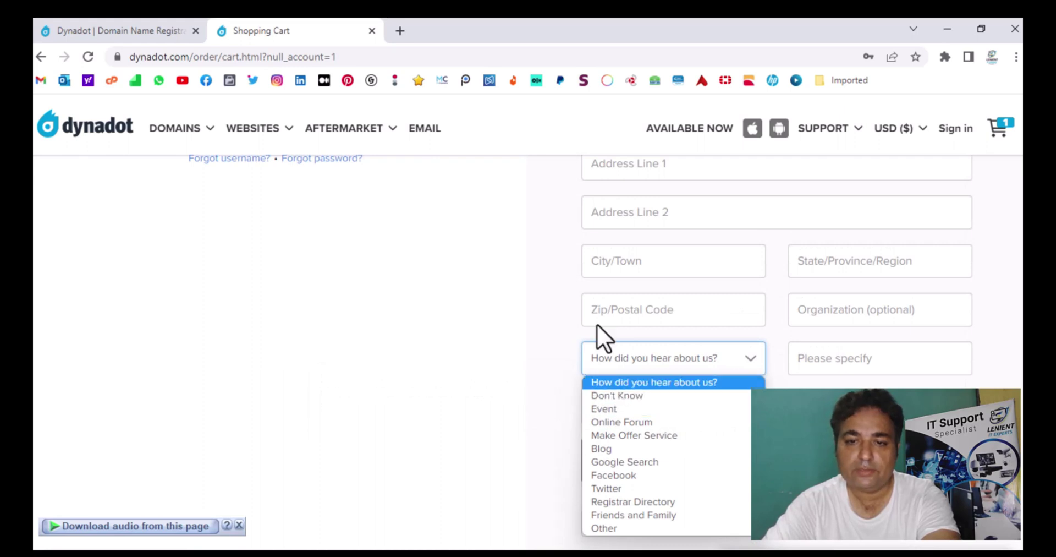
Select Blog as the 'How did you hear about us?' source on the sign-up form.
click(467, 258)
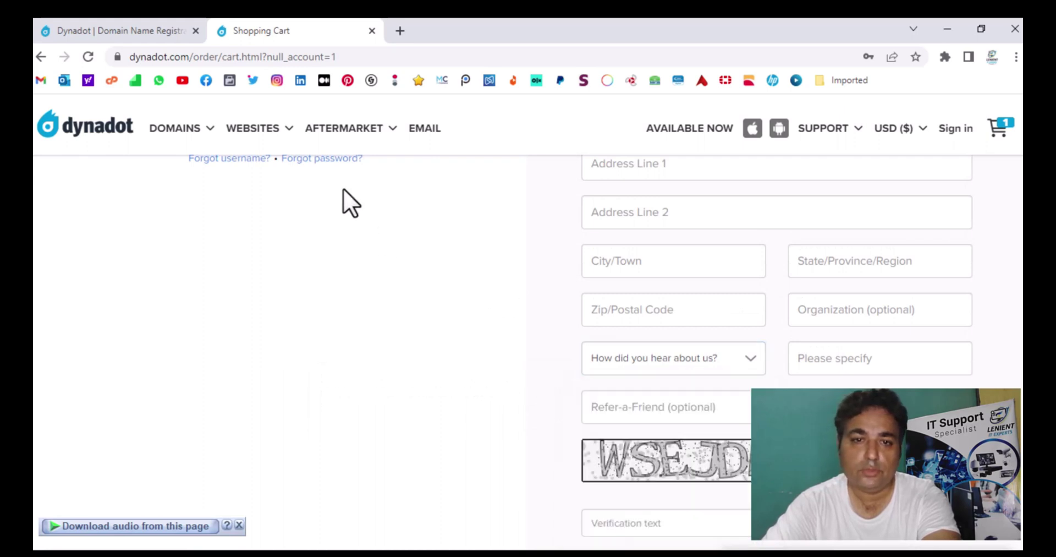
click(717, 366)
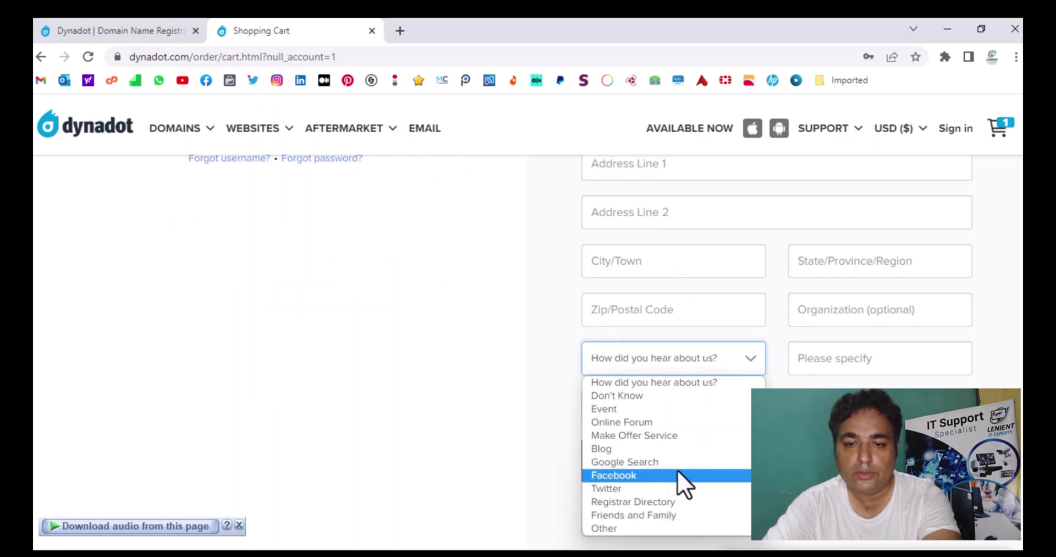
click(648, 451)
Enter lenientitexperts.com/blogs in the 'Please specify' field, correcting typos along the way.
click(875, 360)
text(lenienti)
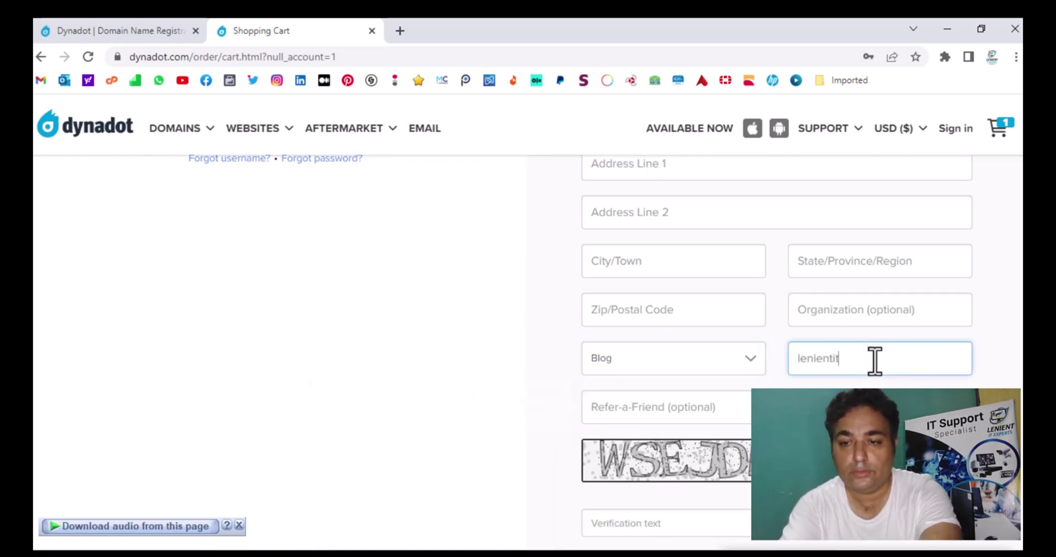
text(t)
key(BackSpace)
key(BackSpace)
text(itexpert)
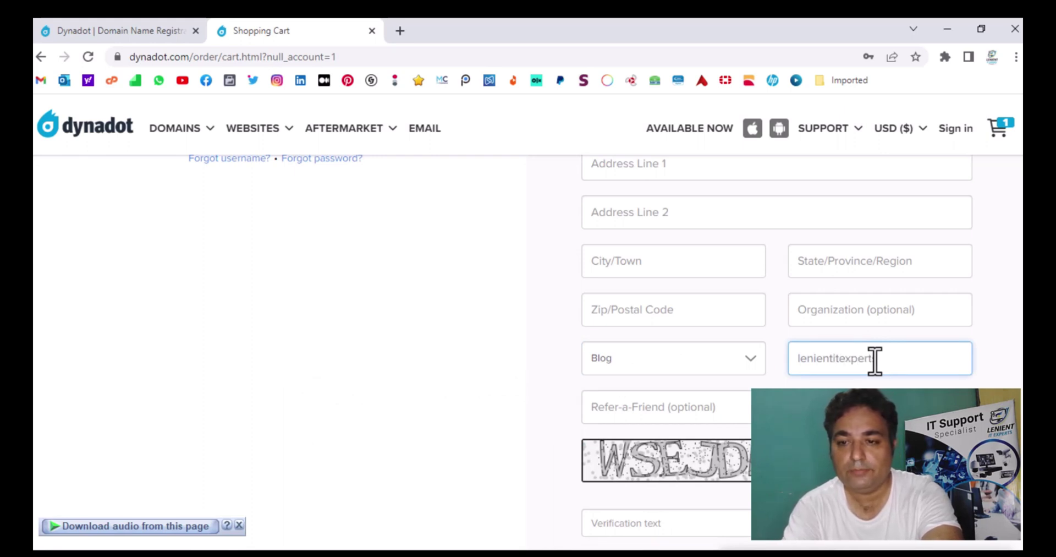
text(.comc)
key(BackSpace)
key(BackSpace)
key(BackSpace)
key(BackSpace)
key(BackSpace)
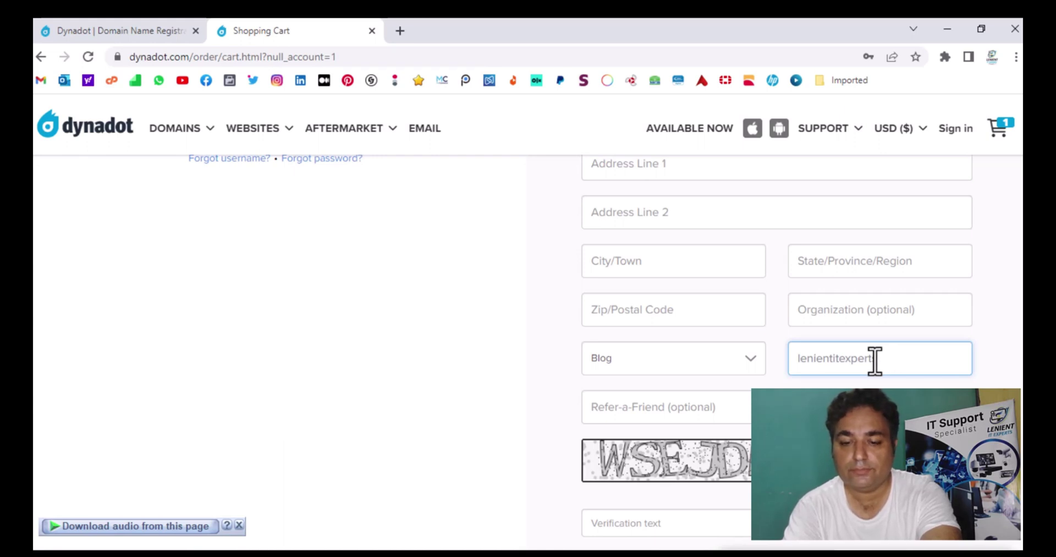
text(s)
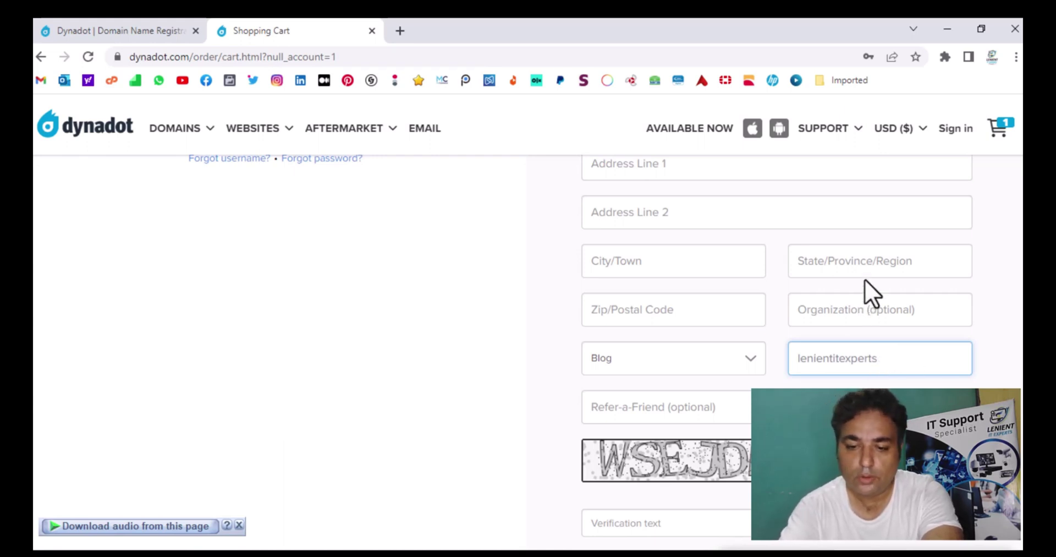
text(.com/blos)
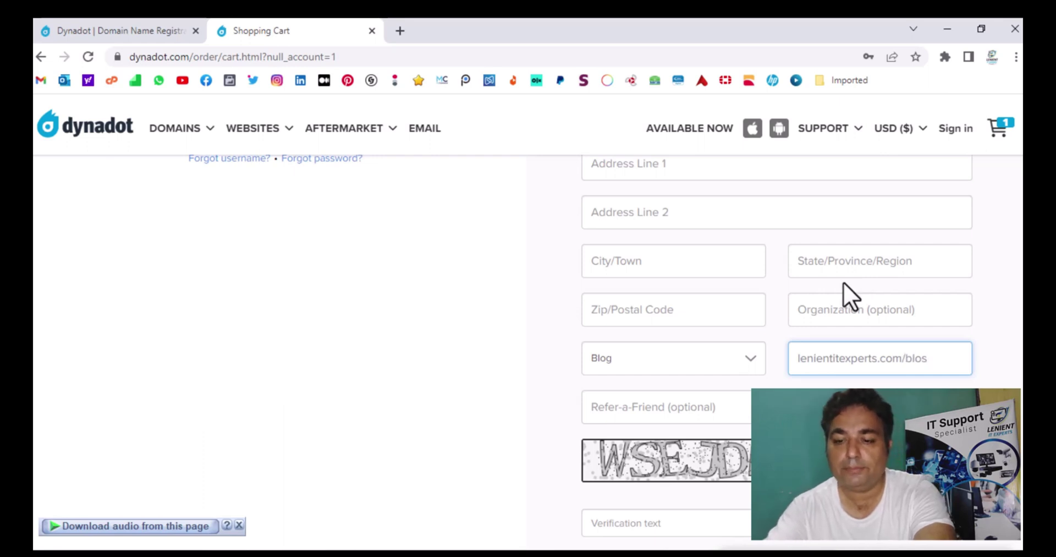
key(BackSpace)
text(gs)
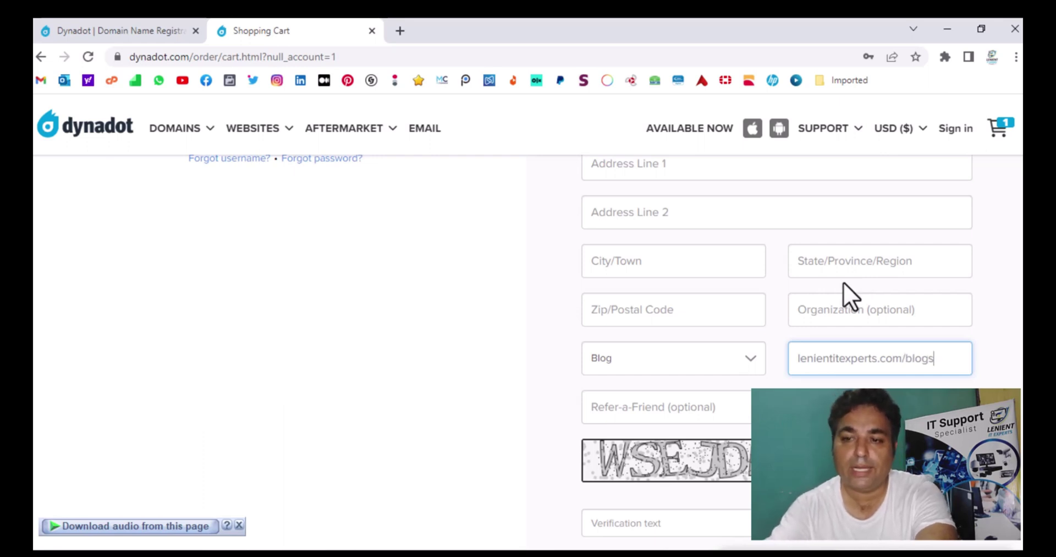
mouse_move(719, 420)
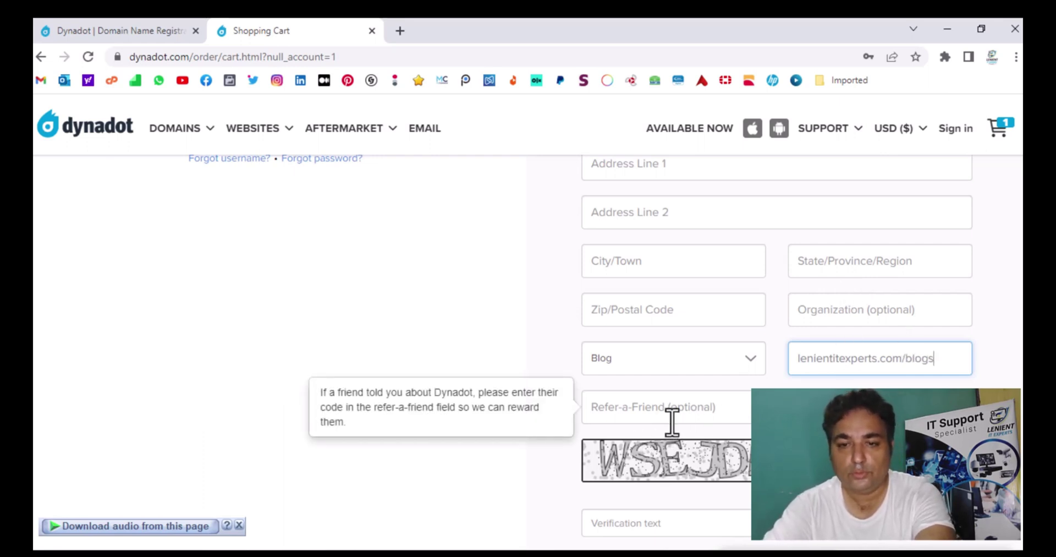
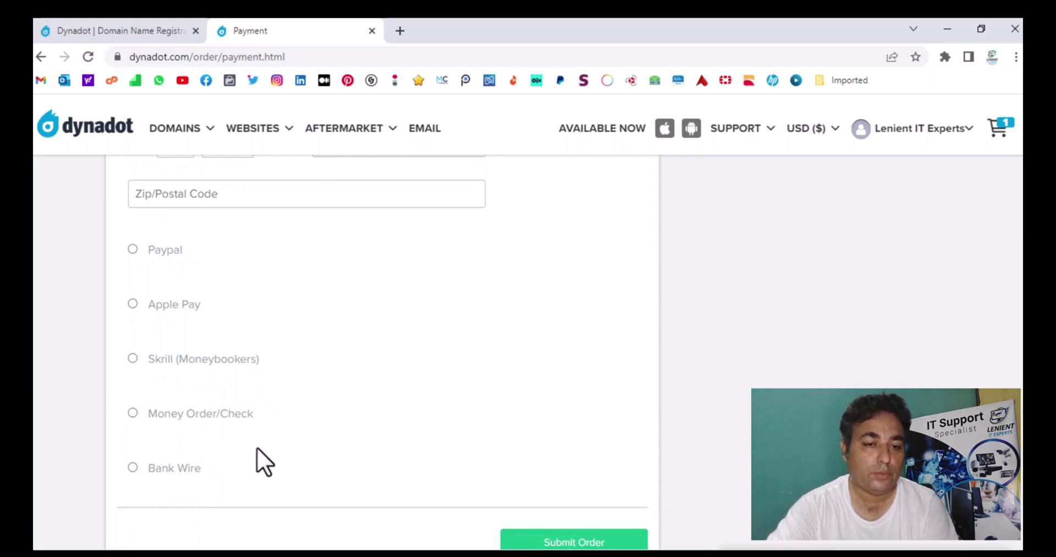
Enter the Visa card number in the Card Number field under Payment Method.
scroll(252, 443, up, 2)
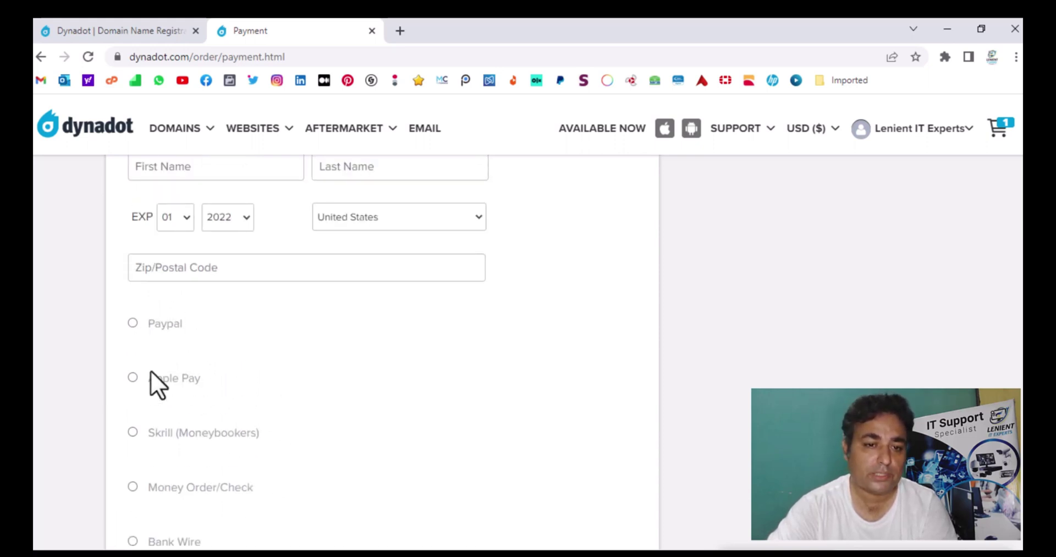
scroll(152, 374, up, 6)
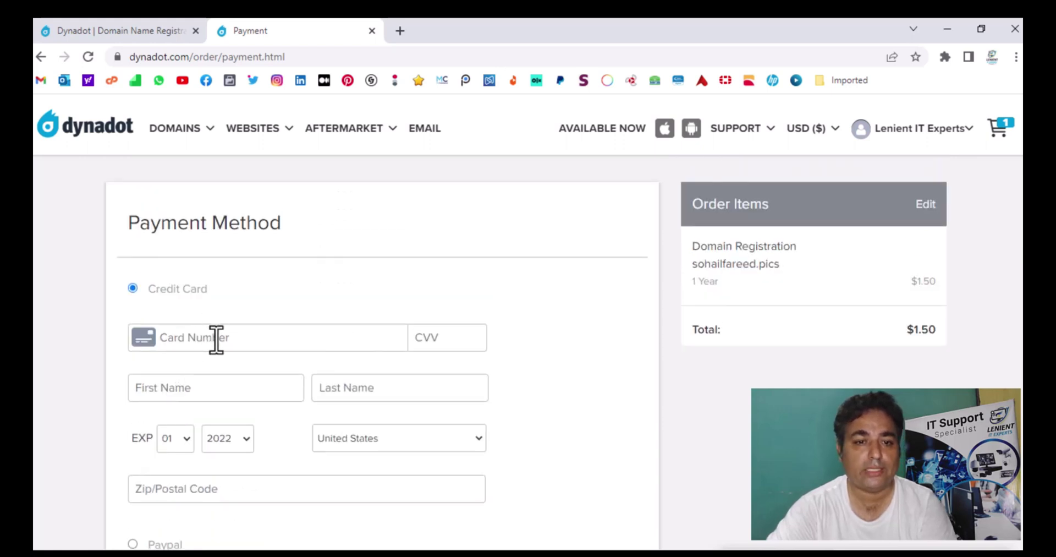
click(216, 338)
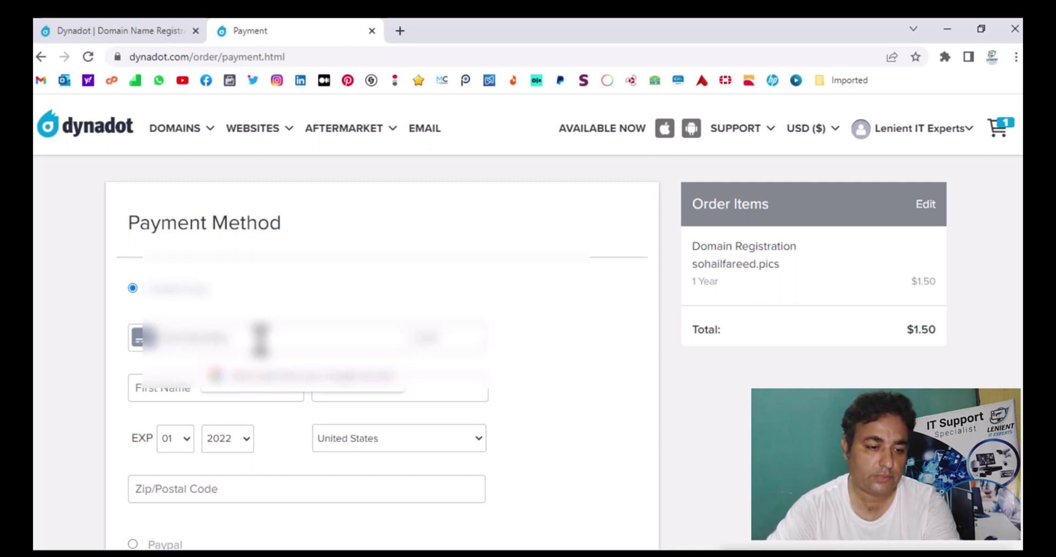
text(4)
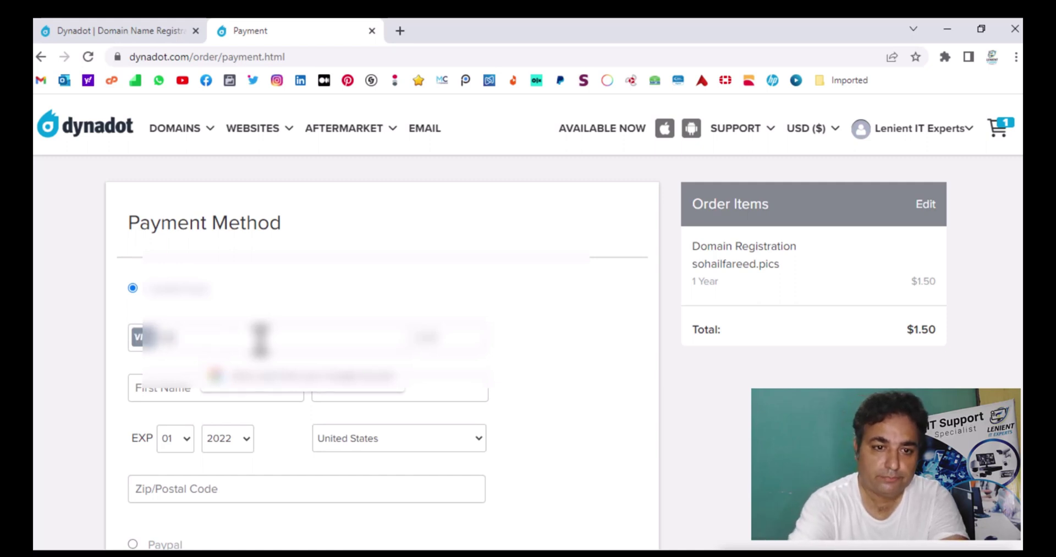
text(111)
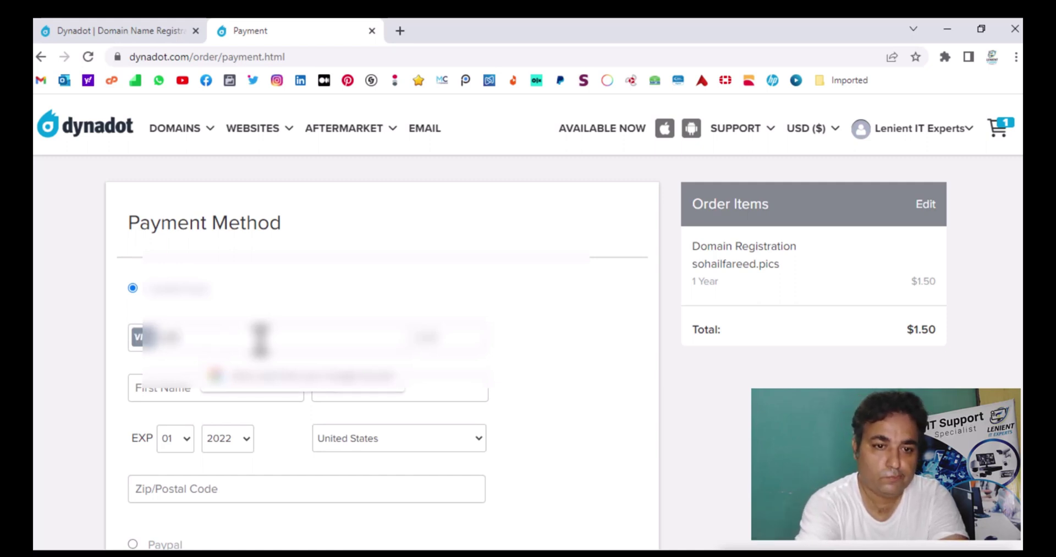
text(1111)
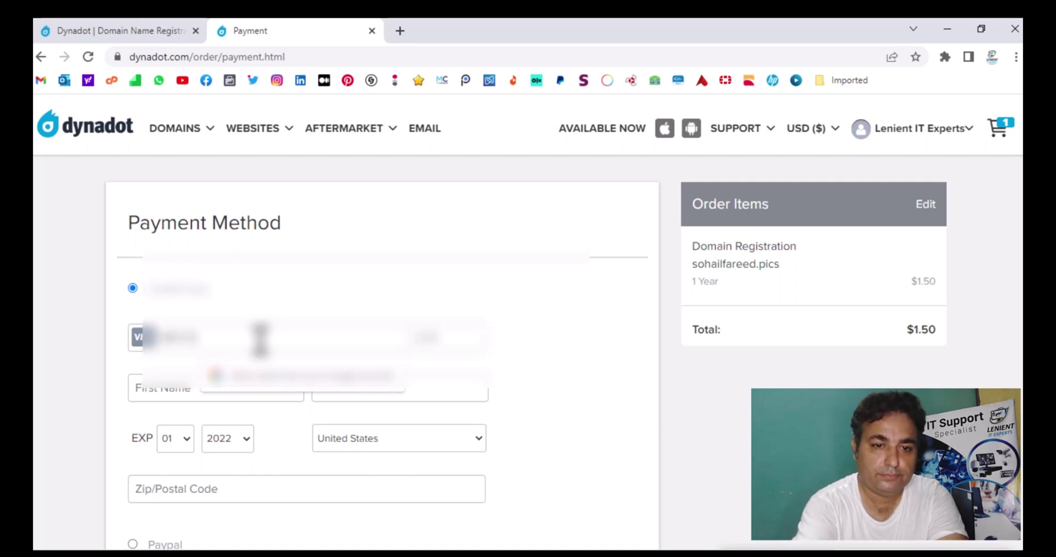
text(1)
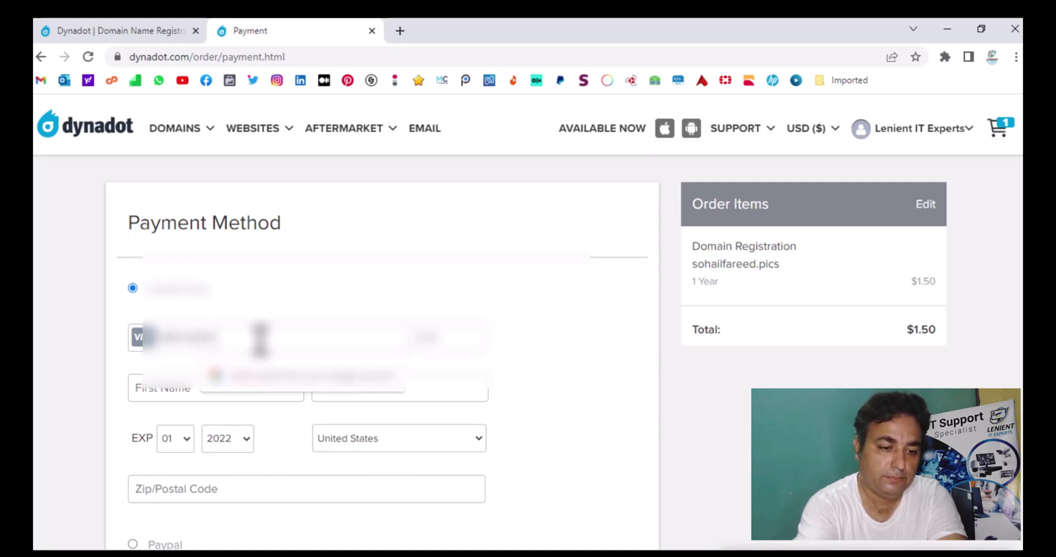
text(111111)
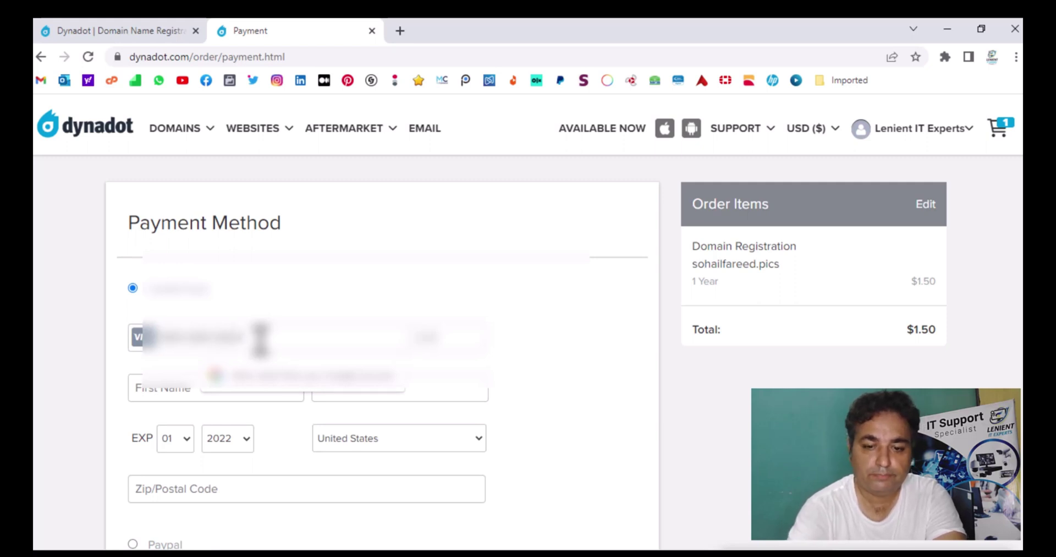
text(11)
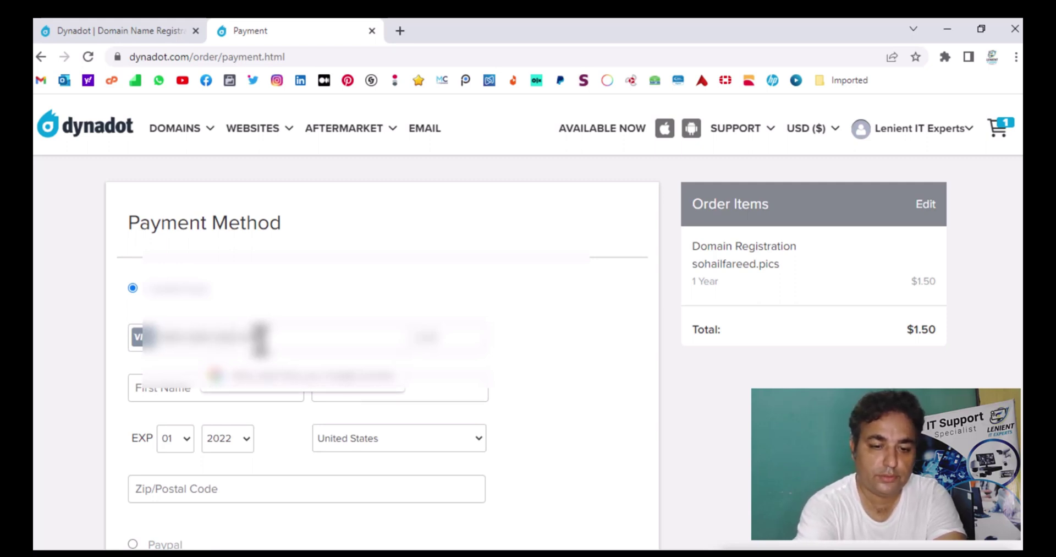
text(11)
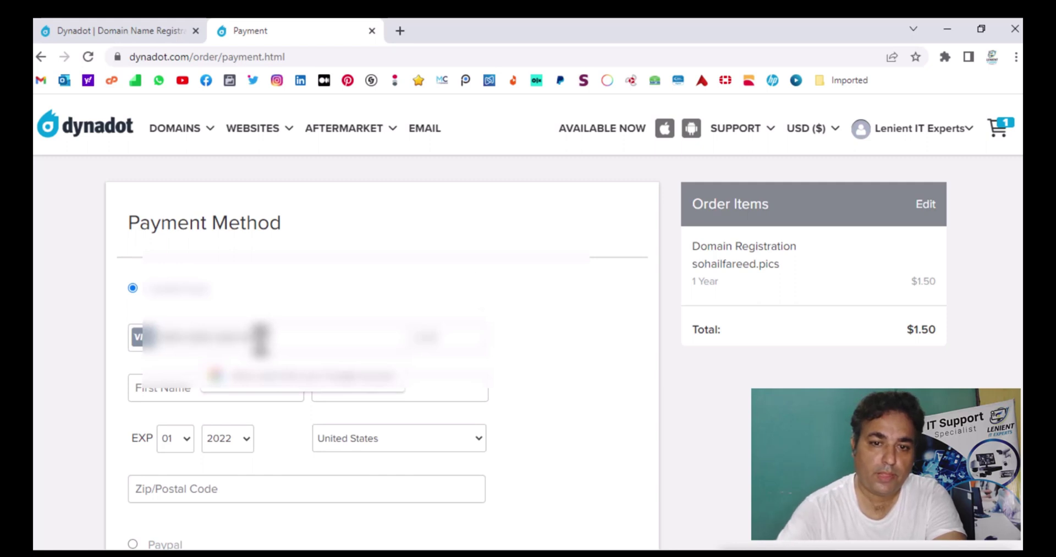
text(11)
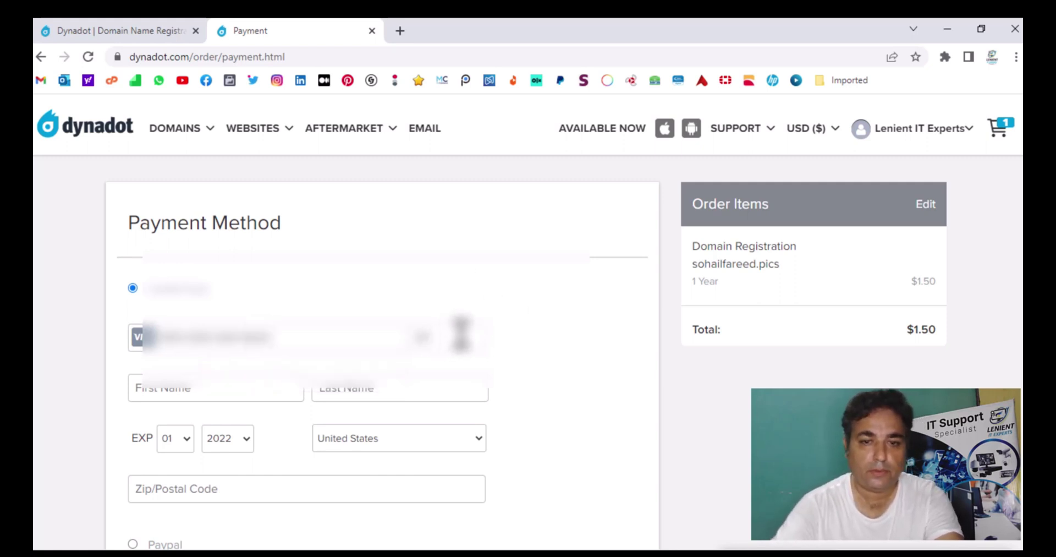
Fill in the cardholder's first and last name.
click(243, 393)
text(Sohail)
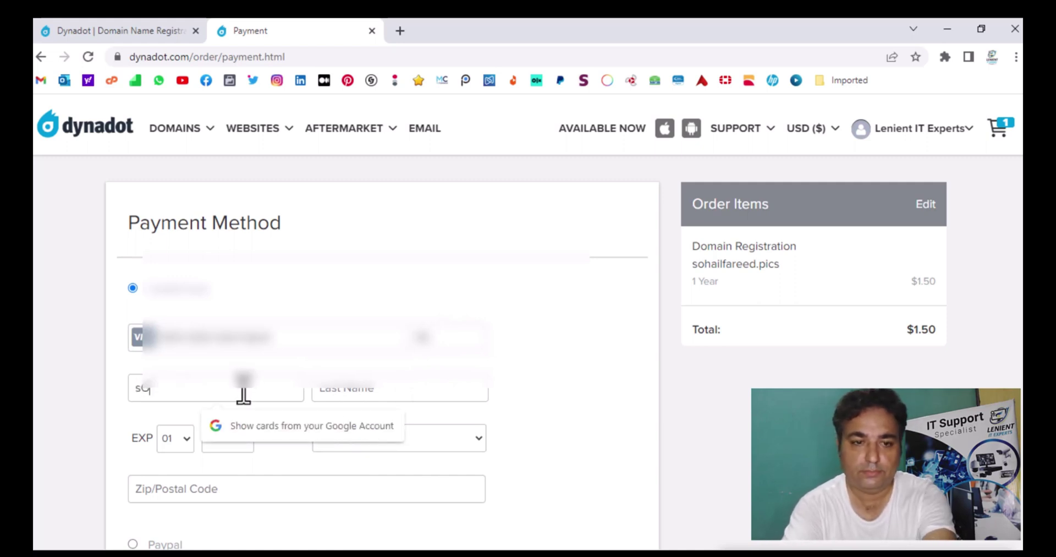
key(BackSpace)
key(BackSpace)
key(BackSpace)
key(BackSpace)
key(BackSpace)
key(BackSpace)
text(Sohail)
key(Tab)
text(Fareed)
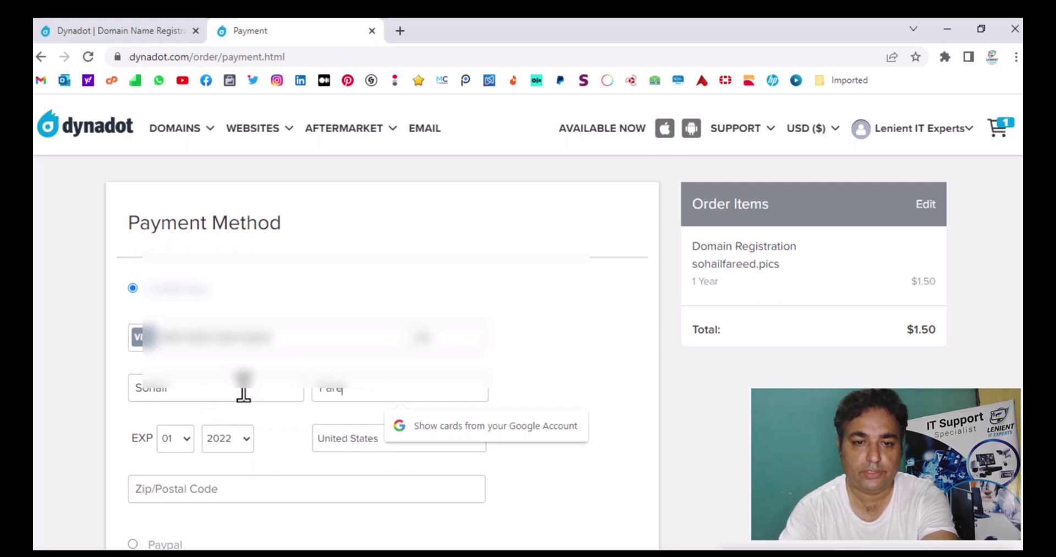
Set the card expiry to 02/2026.
click(173, 445)
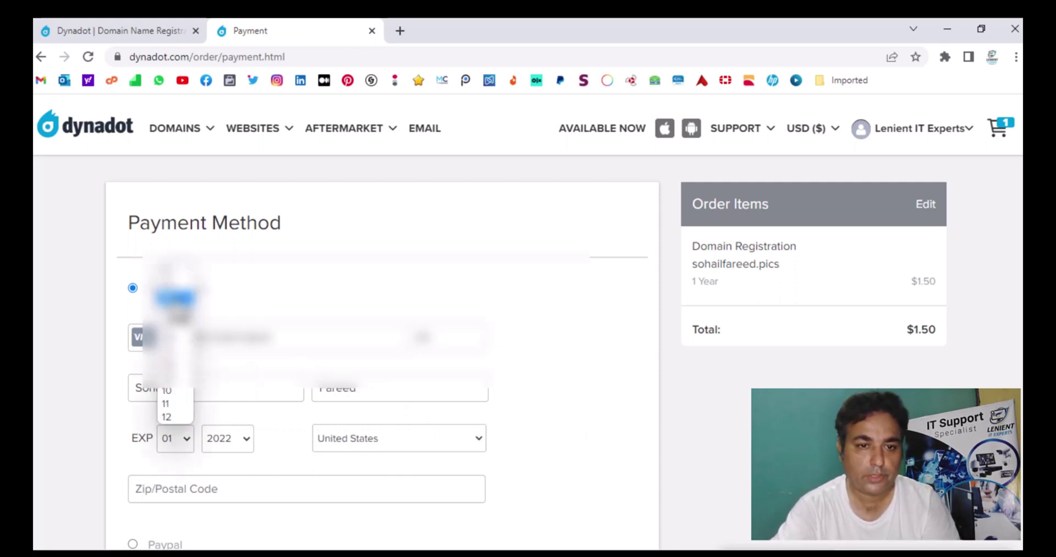
click(175, 284)
click(237, 443)
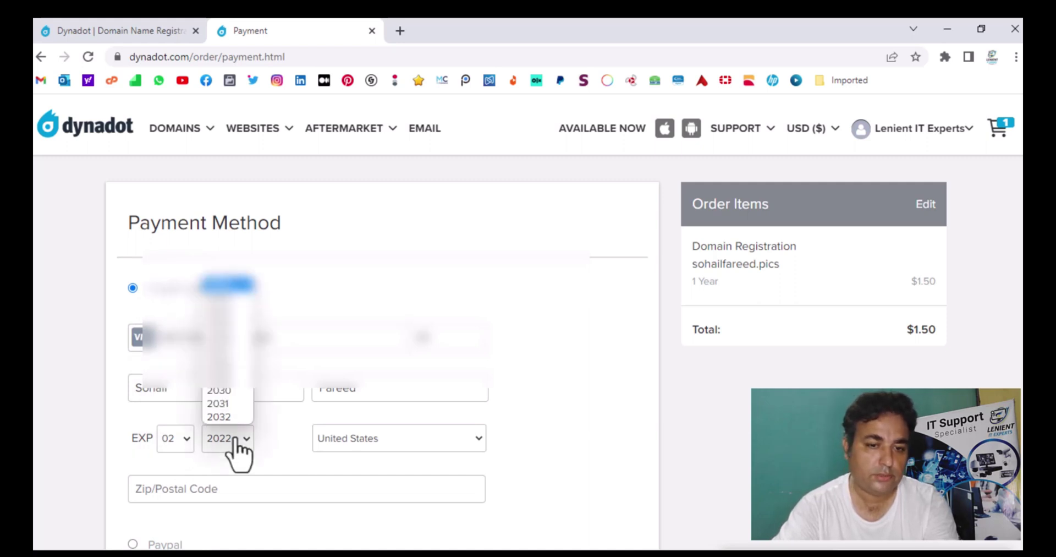
click(229, 352)
Choose Pakistan as the billing country and fill in the remaining code field.
click(351, 445)
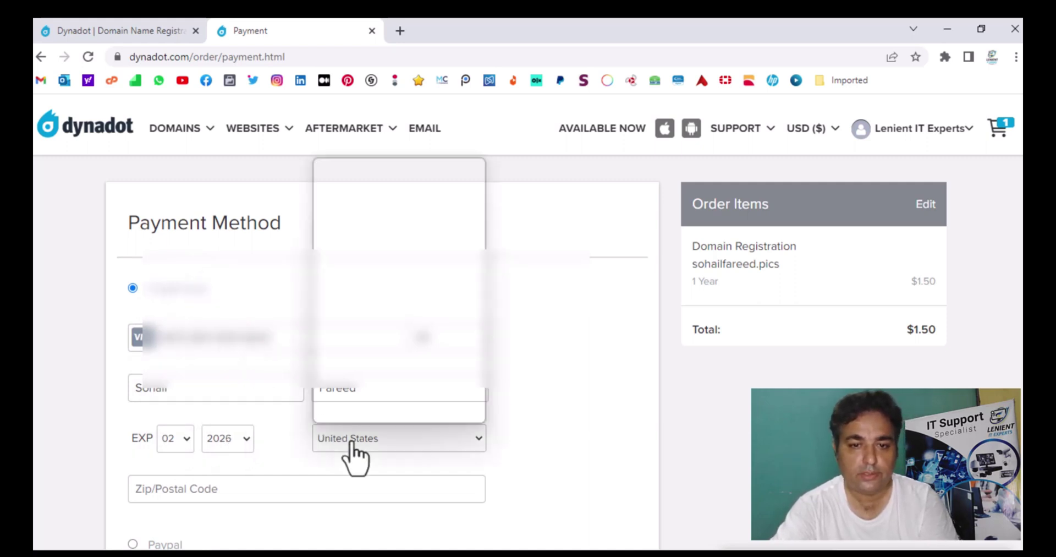
text(pa)
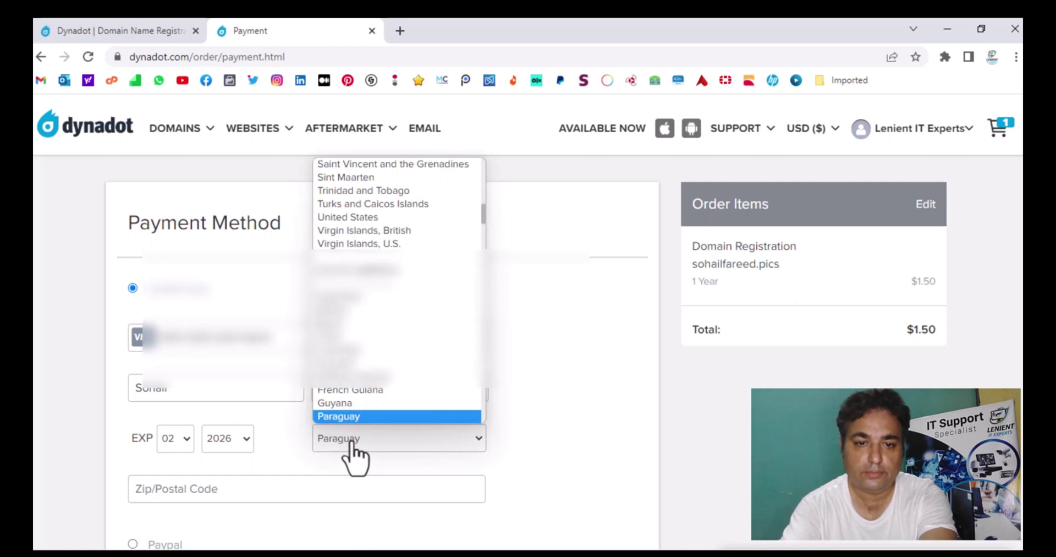
key(p)
key(p)
key(p)
key(p)
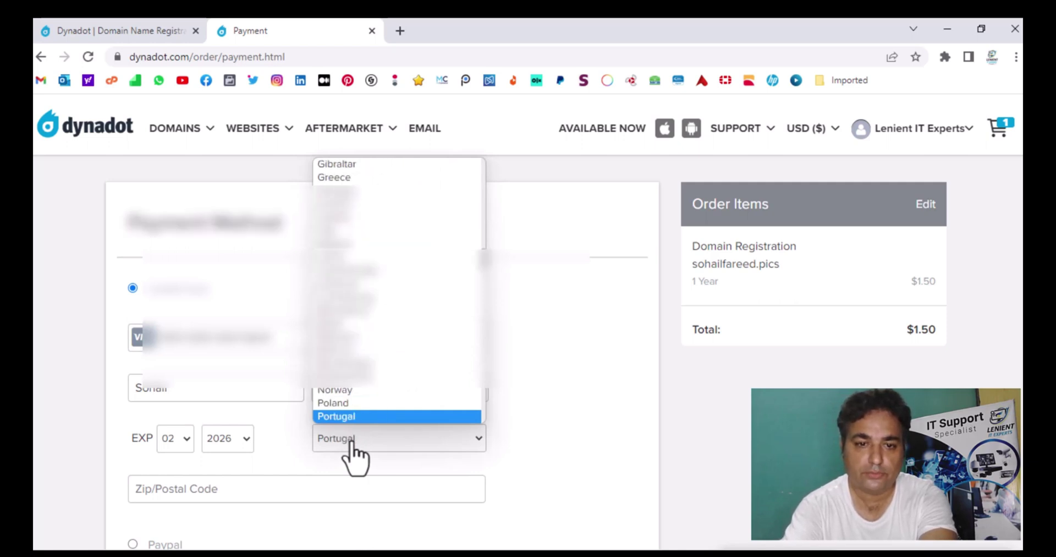
key(p)
key(Return)
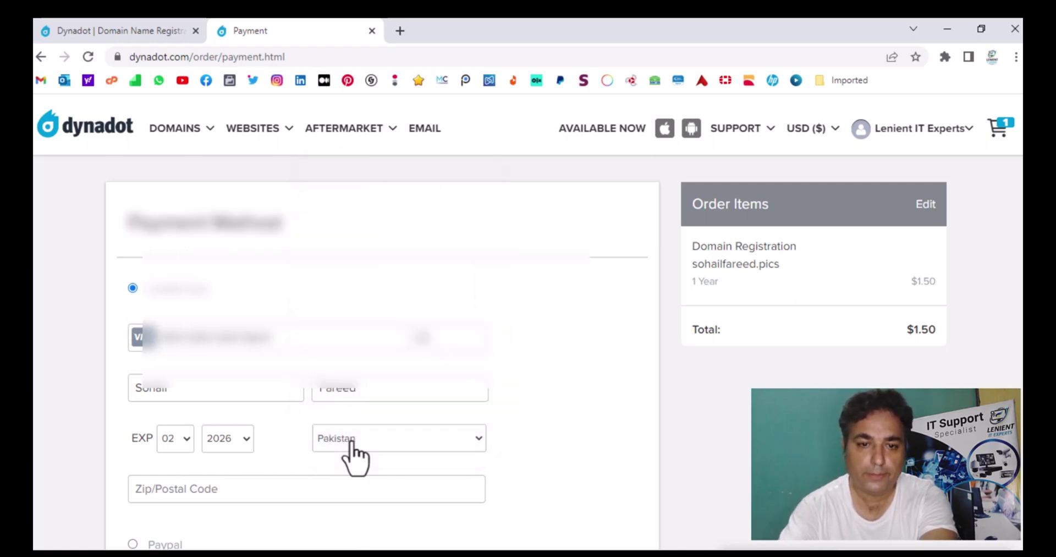
scroll(352, 448, down, 3)
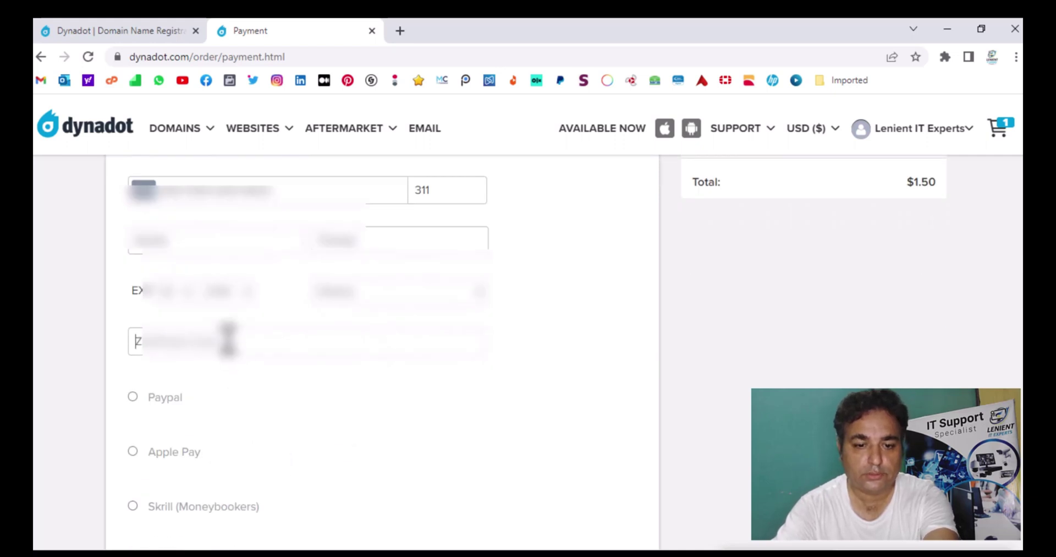
text(4400)
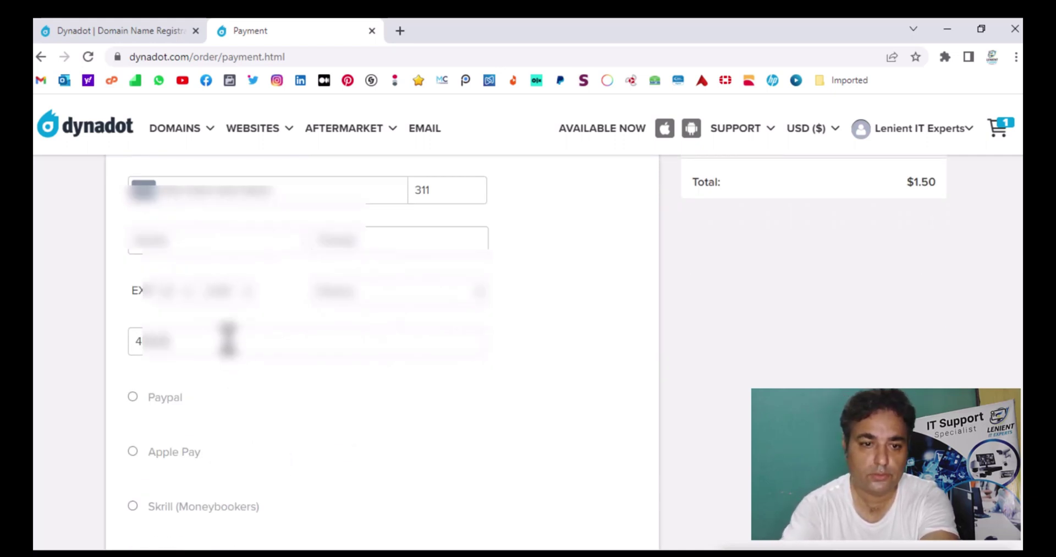
scroll(323, 391, down, 5)
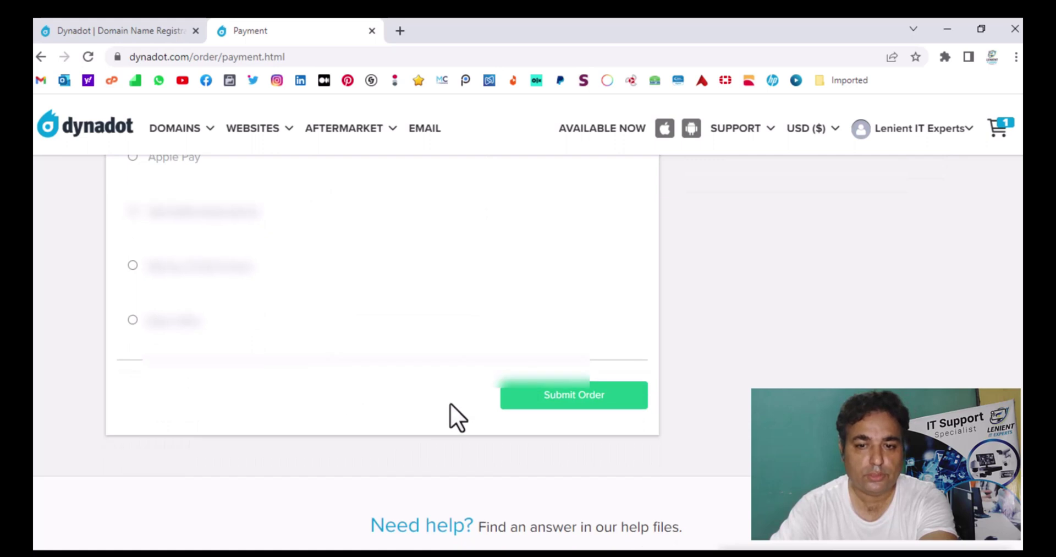
Submit the $1.50 order, decline saving the card, and go to Trustpilot to review Dynadot.
click(561, 407)
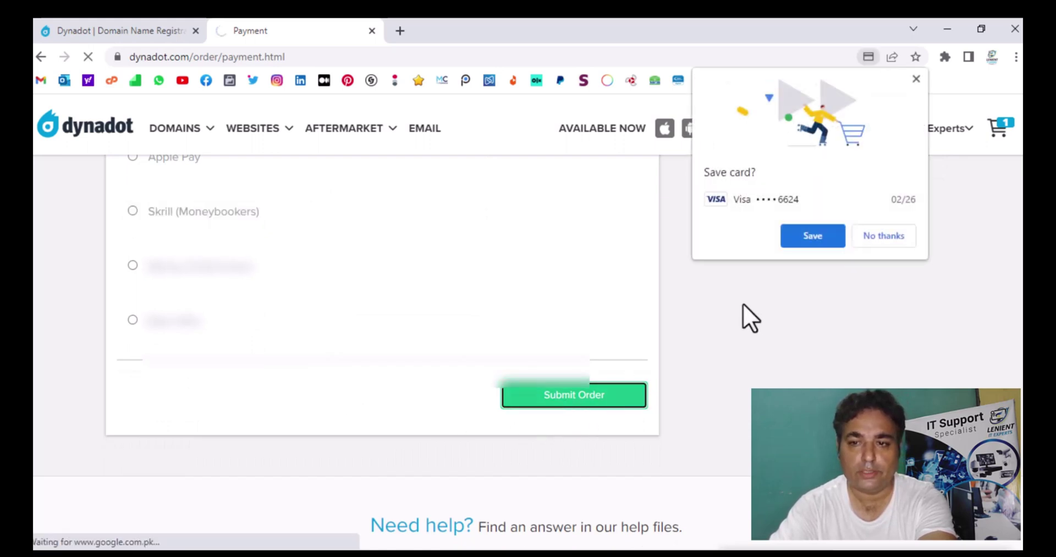
click(901, 238)
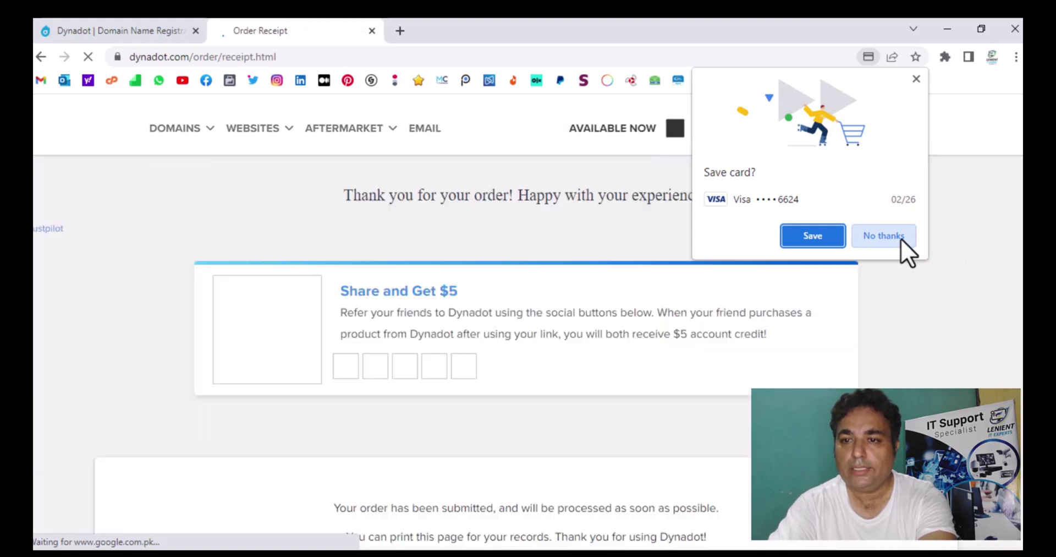
click(900, 239)
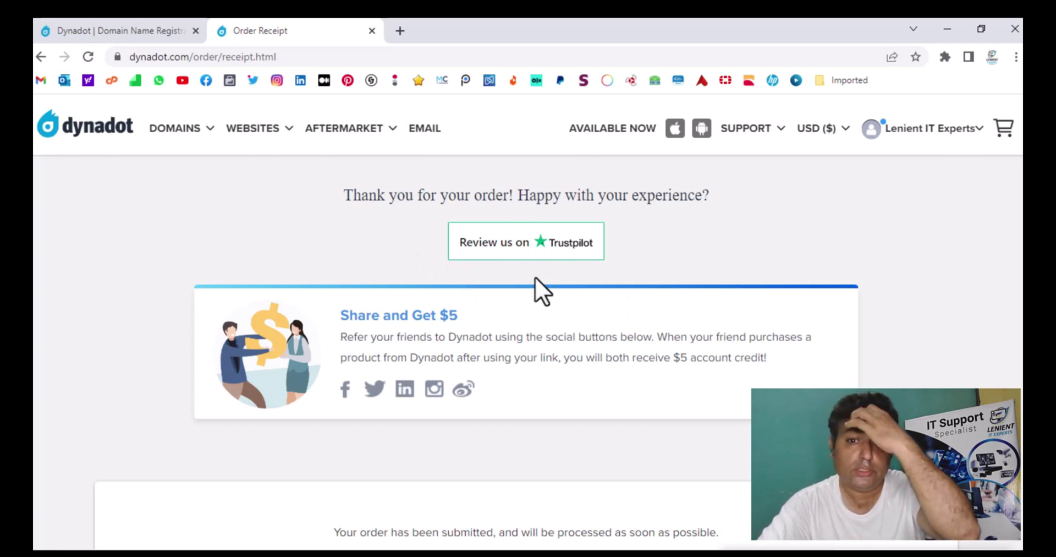
click(567, 250)
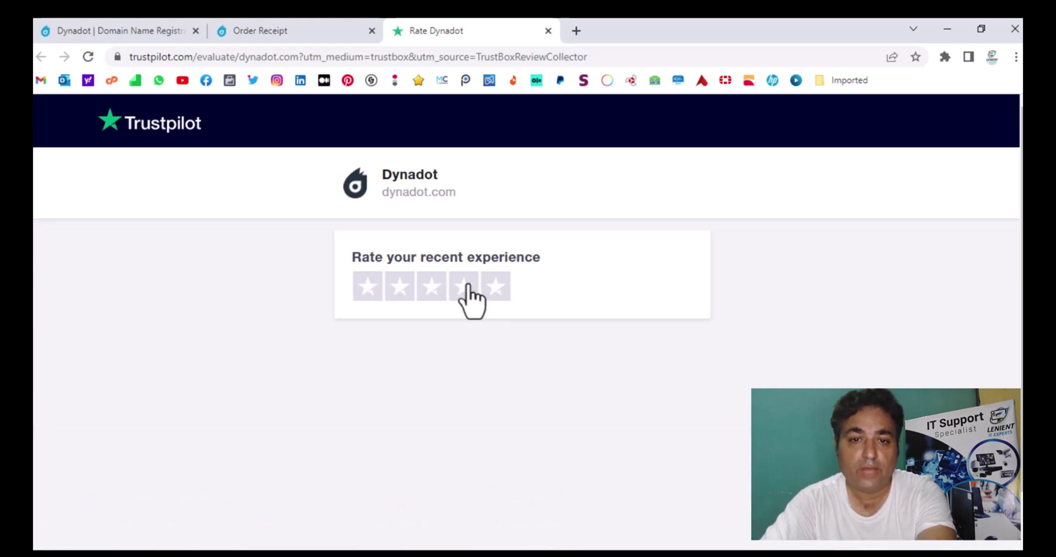
Rate Dynadot five stars and write the opening sentence, fixing it to 'a Very Professional... Provider'.
click(496, 288)
click(537, 391)
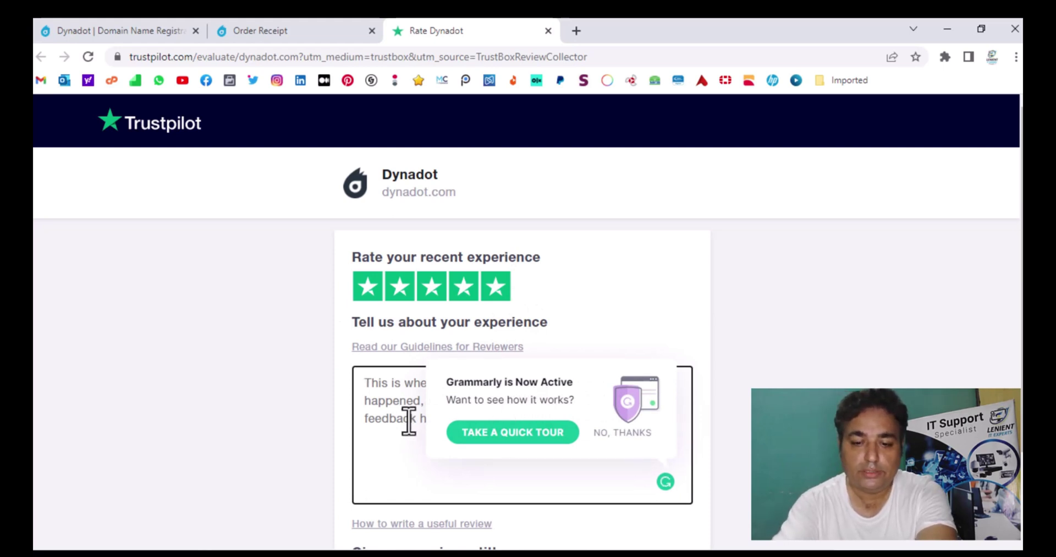
text(It's Very Pr)
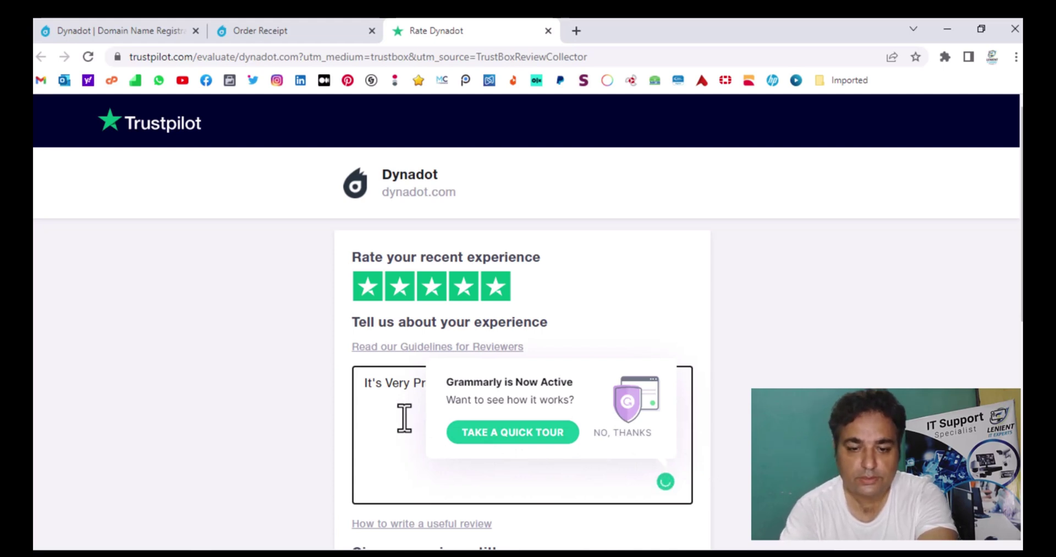
click(552, 433)
click(625, 434)
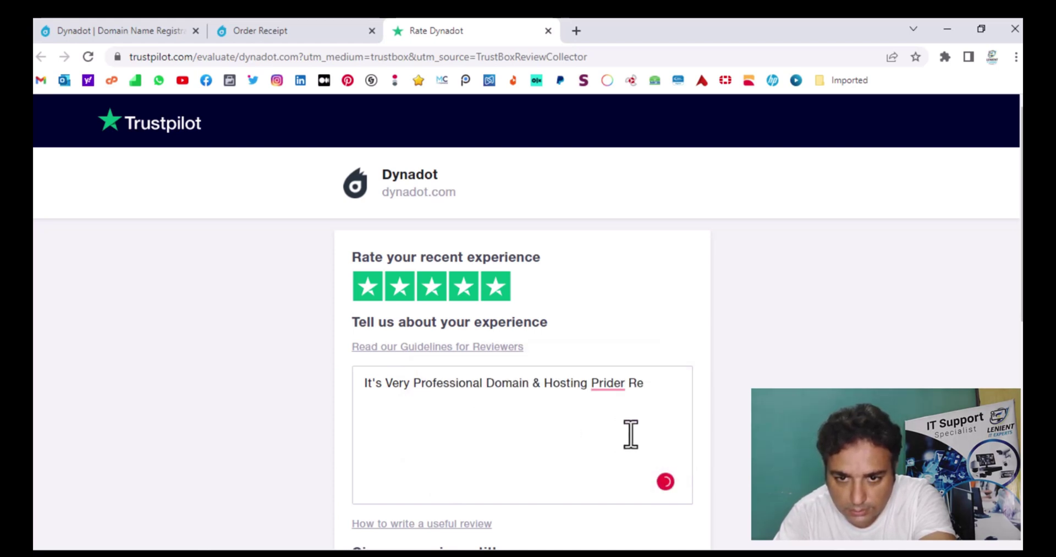
click(624, 388)
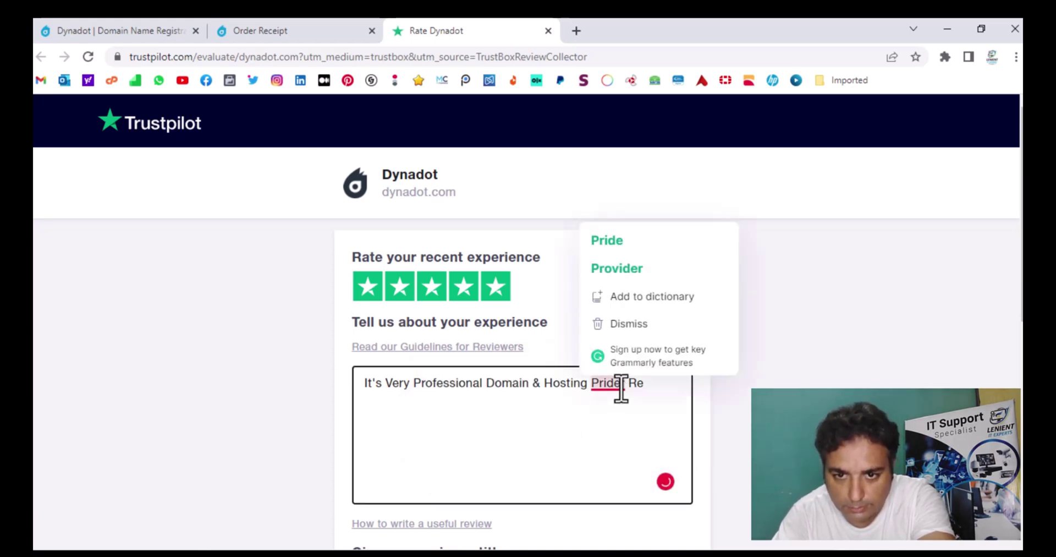
click(624, 274)
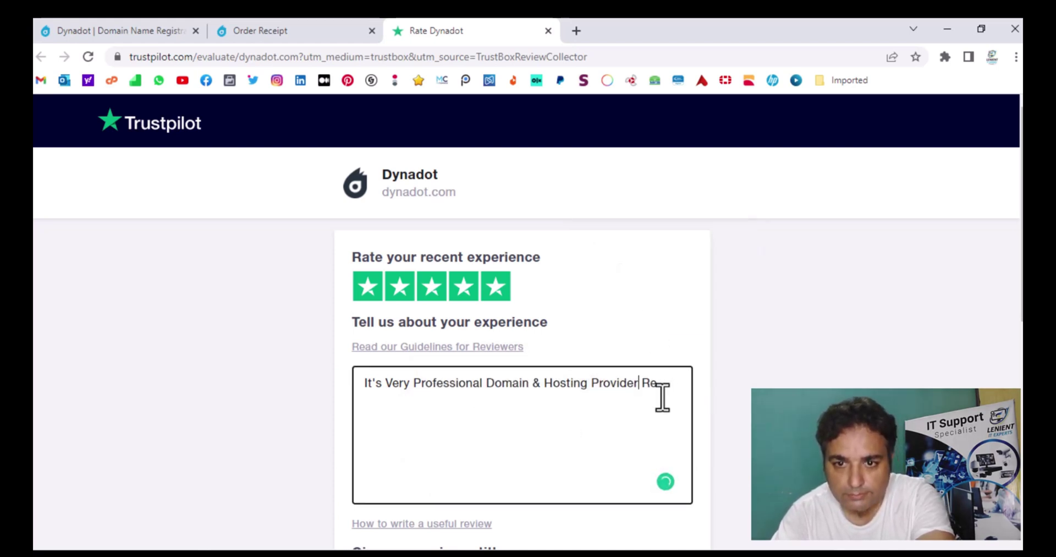
click(401, 385)
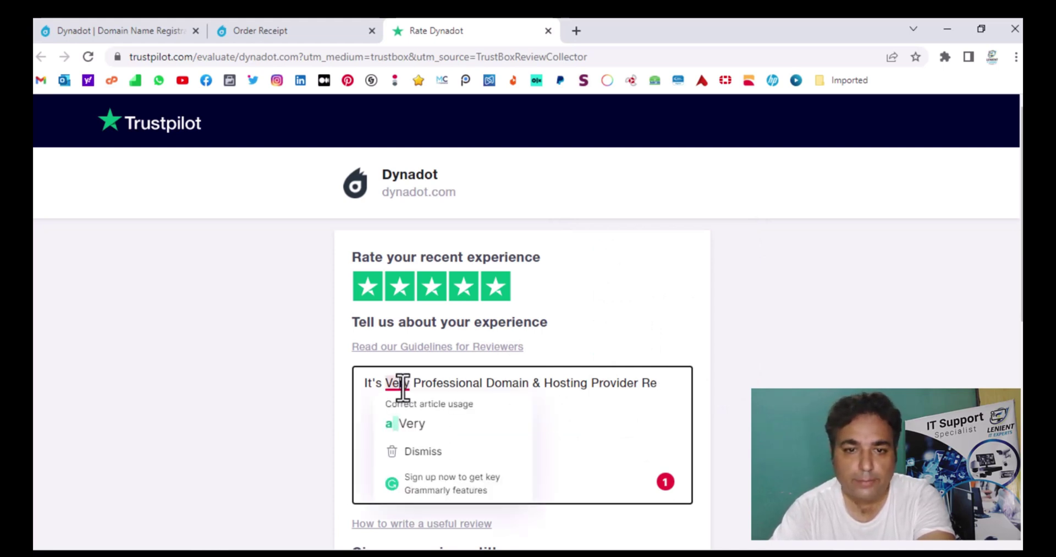
click(440, 421)
click(676, 382)
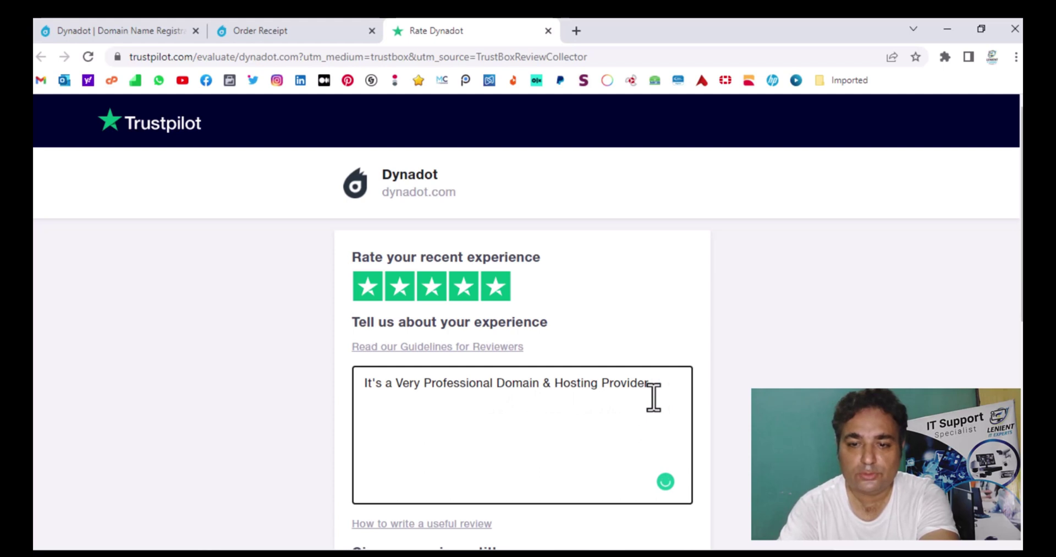
Add 'also very reasonable prices as well.' and 'Thanks For Dynadot Highly Recommended', correcting the typos.
text(also very )
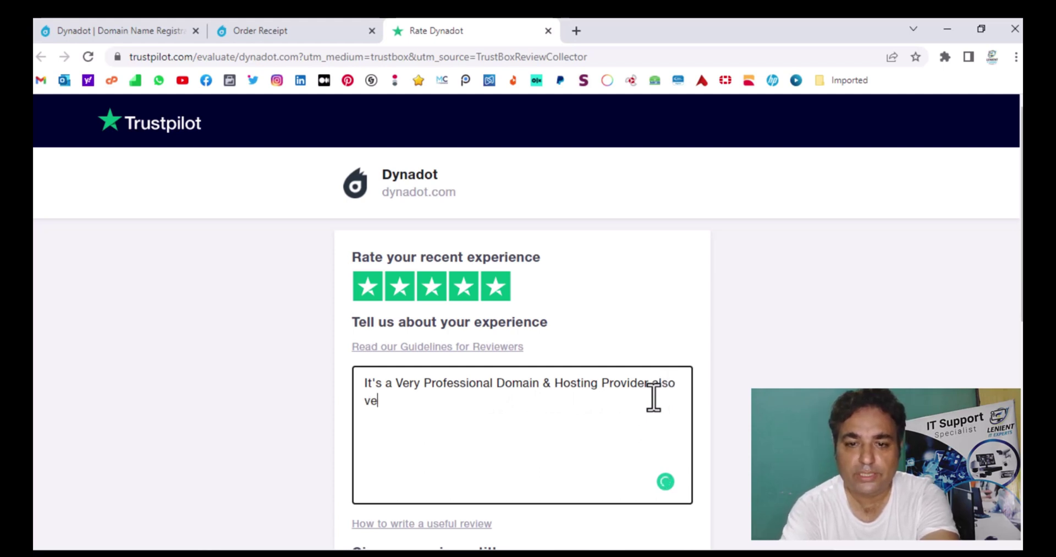
text(reson)
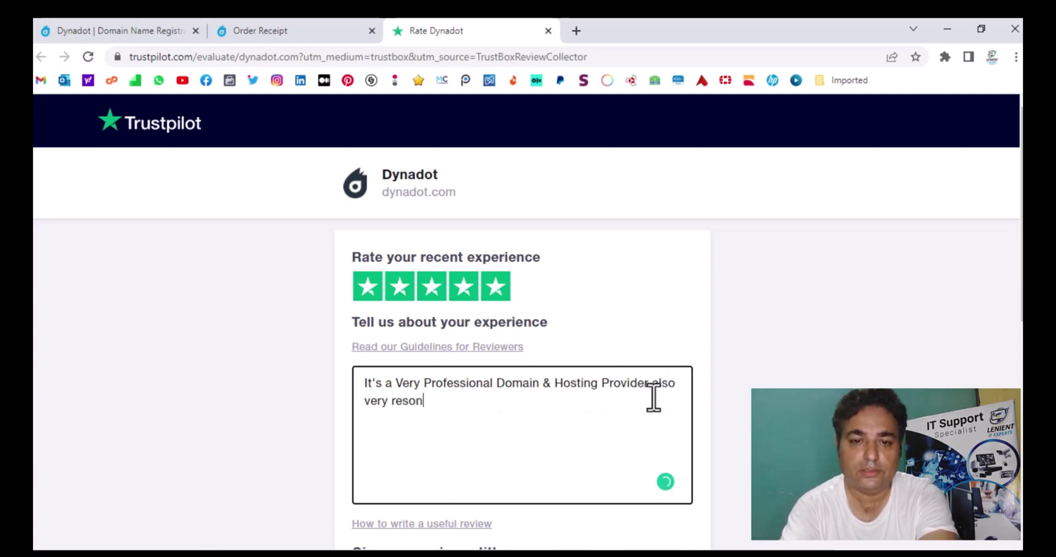
text(able price)
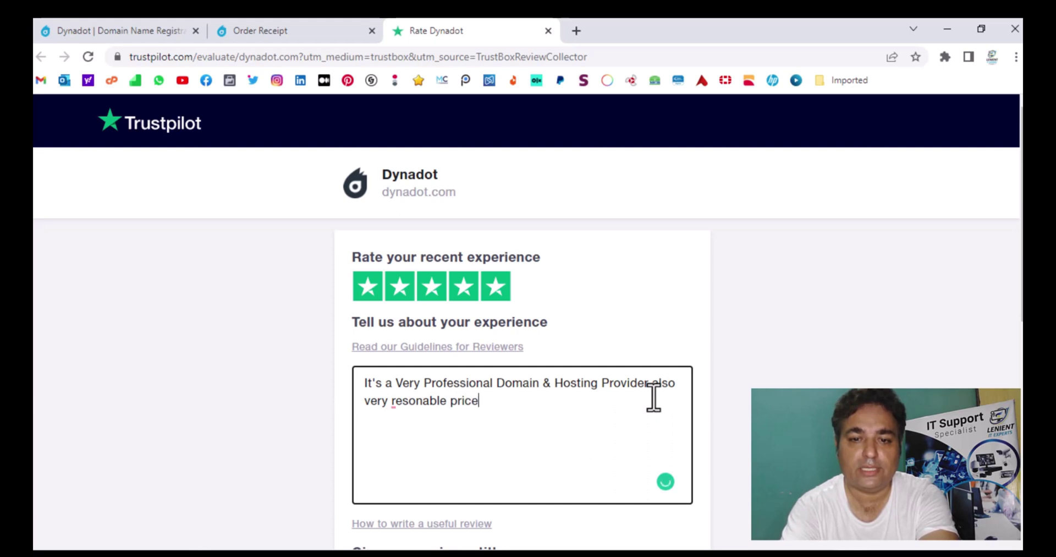
text(s as well.)
key(Return)
key(Return)
text(Thanks )
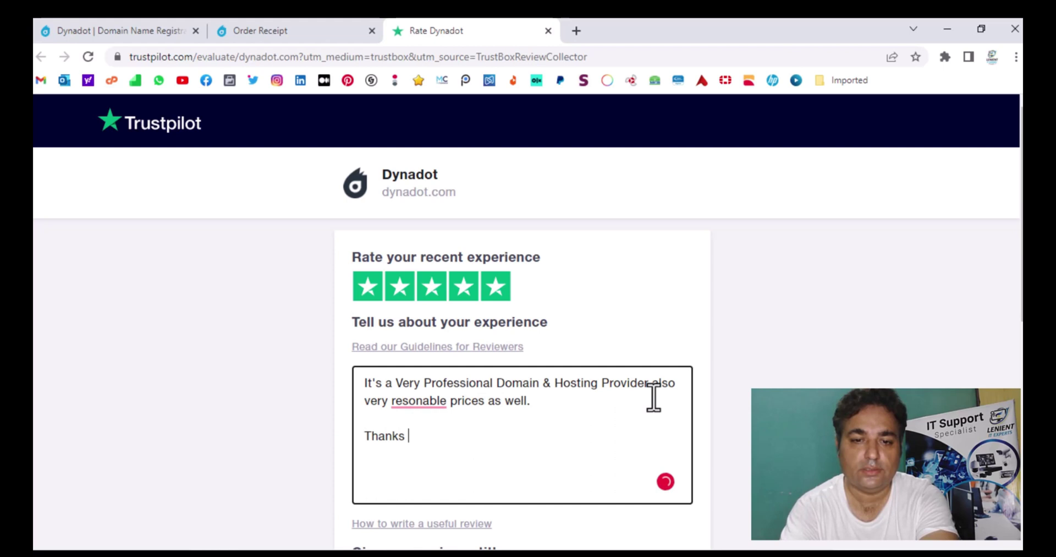
text(For D)
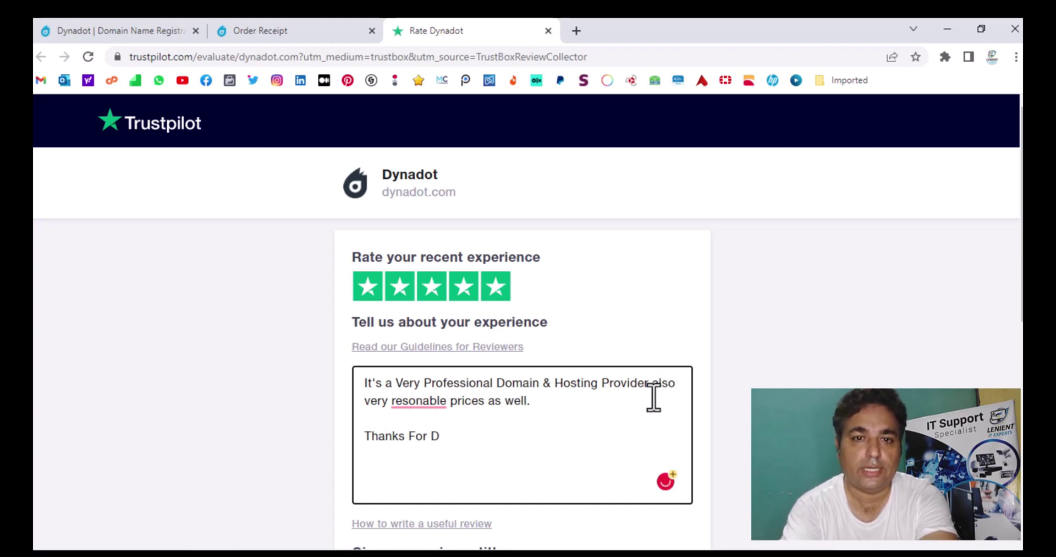
text(ynadot)
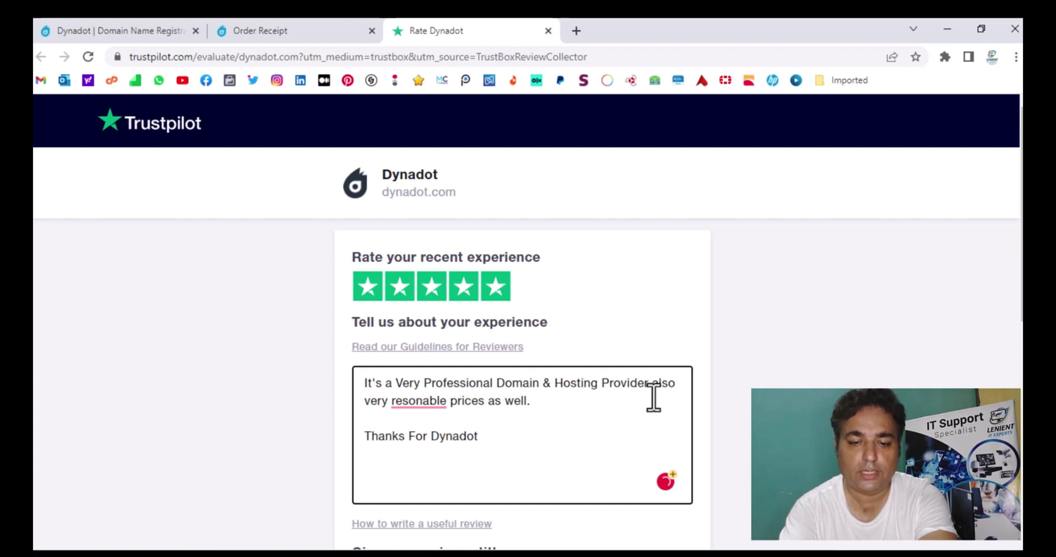
text(Higly Recoman)
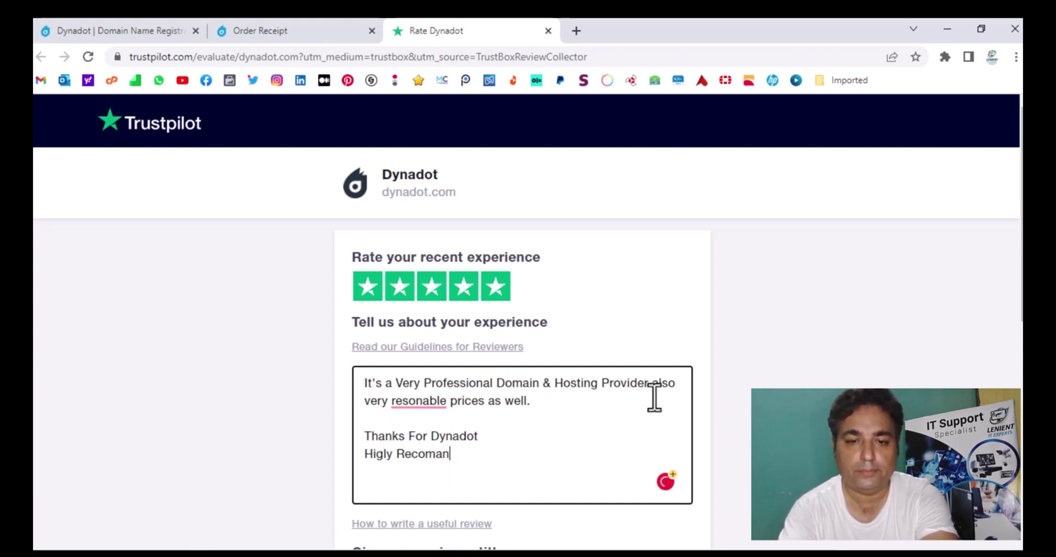
text(ded)
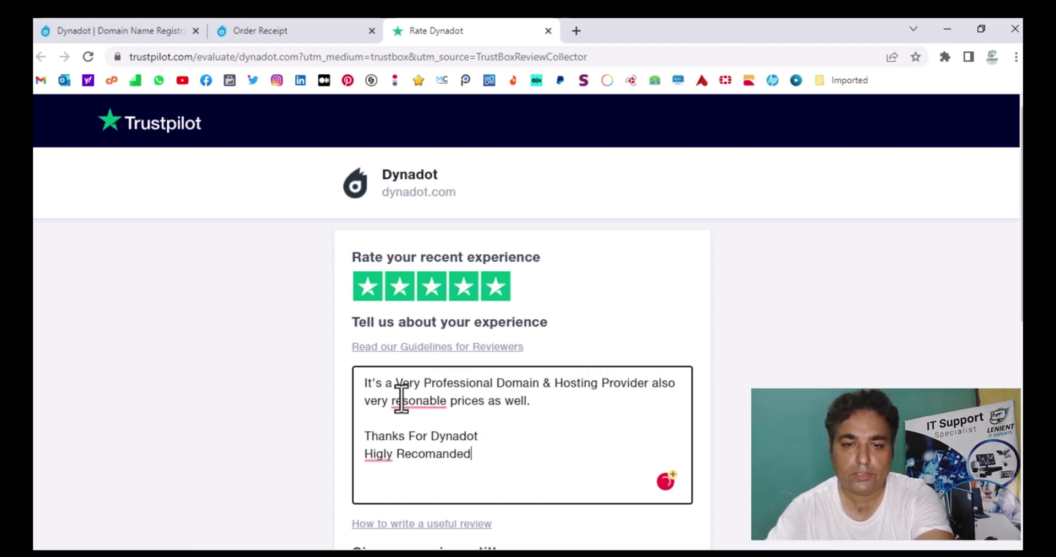
mouse_move(411, 406)
click(425, 435)
mouse_move(377, 453)
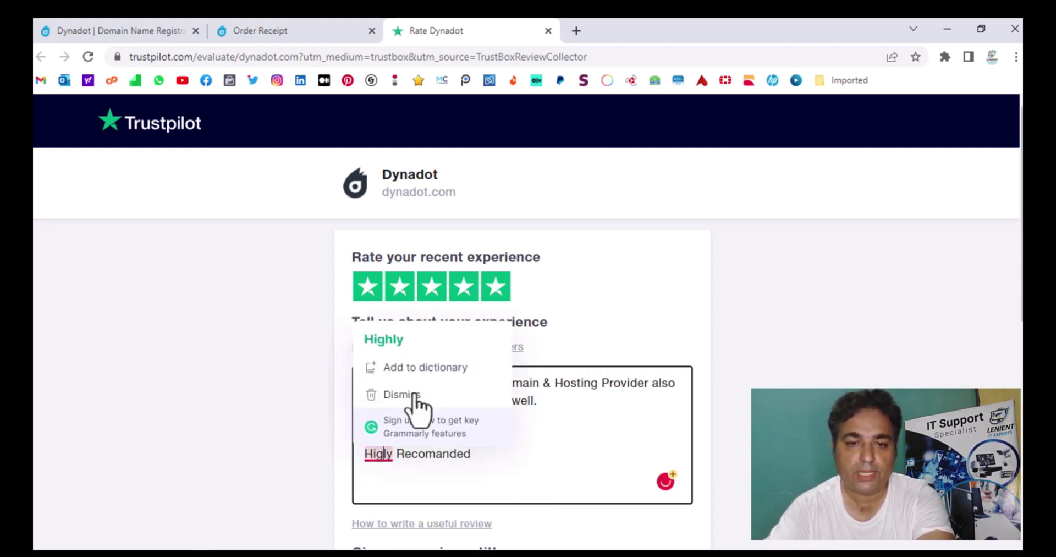
click(412, 347)
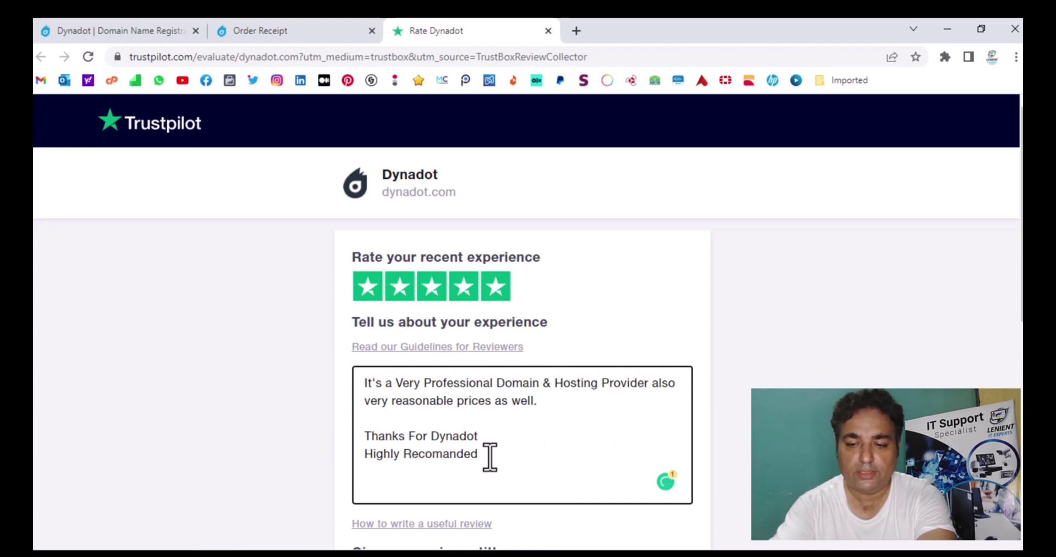
text(.)
Sign off with 'Regards' and the reviewer's name, correct 'Recommended', then select the review text.
key(Return)
key(Return)
text(Re)
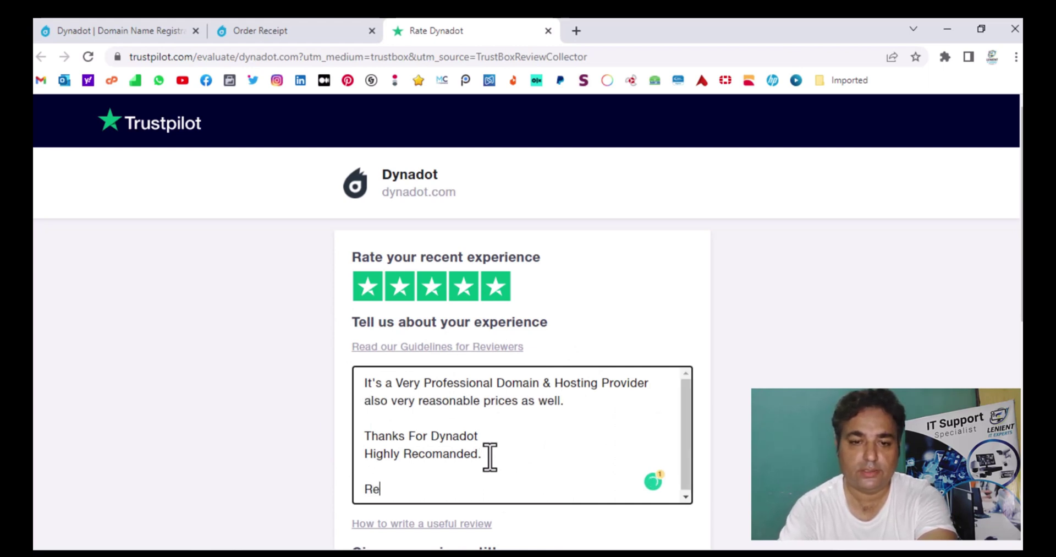
text(gards)
key(Return)
key(Return)
text(Soha)
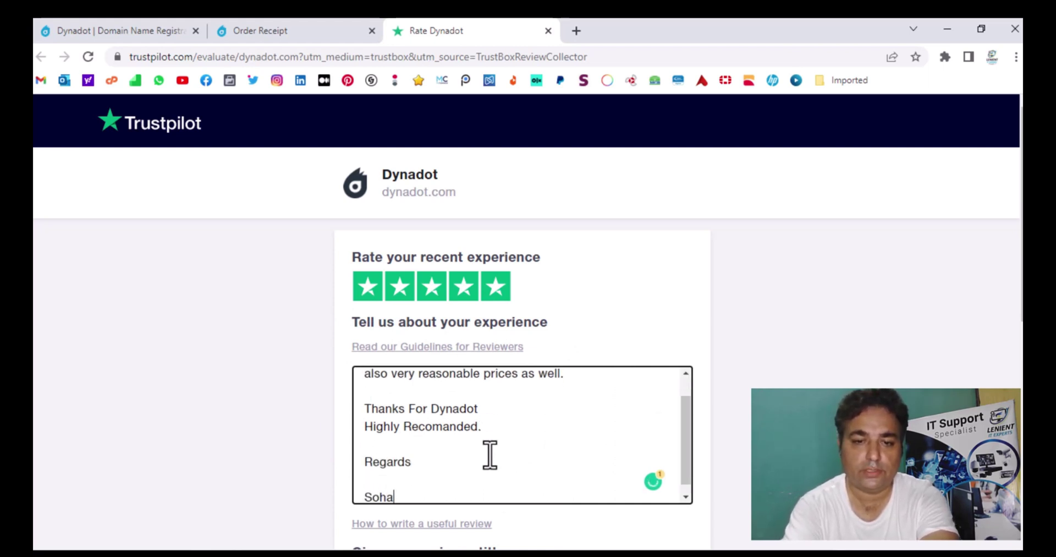
text(il Fareed)
scroll(489, 456, down, 4)
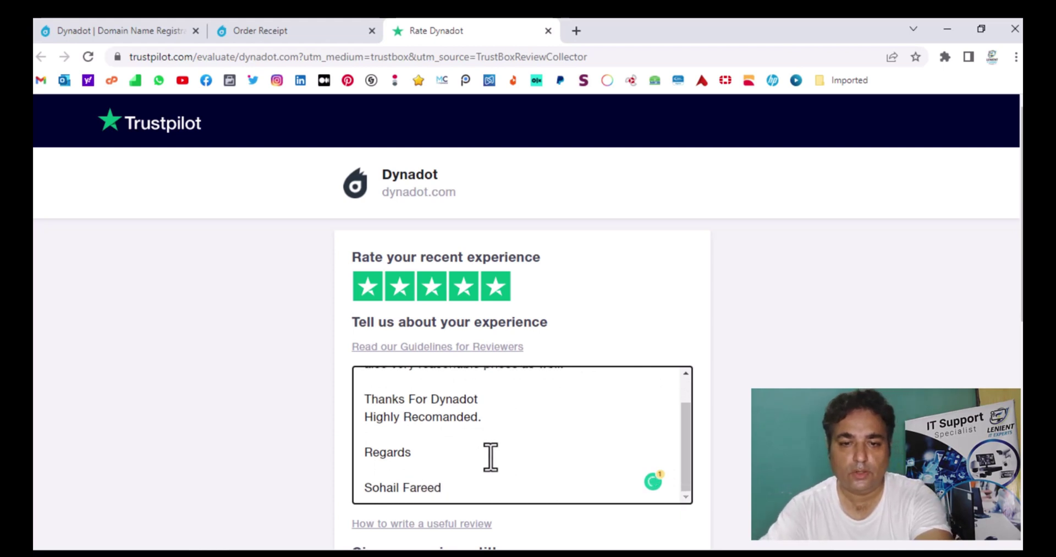
scroll(506, 435, down, 1)
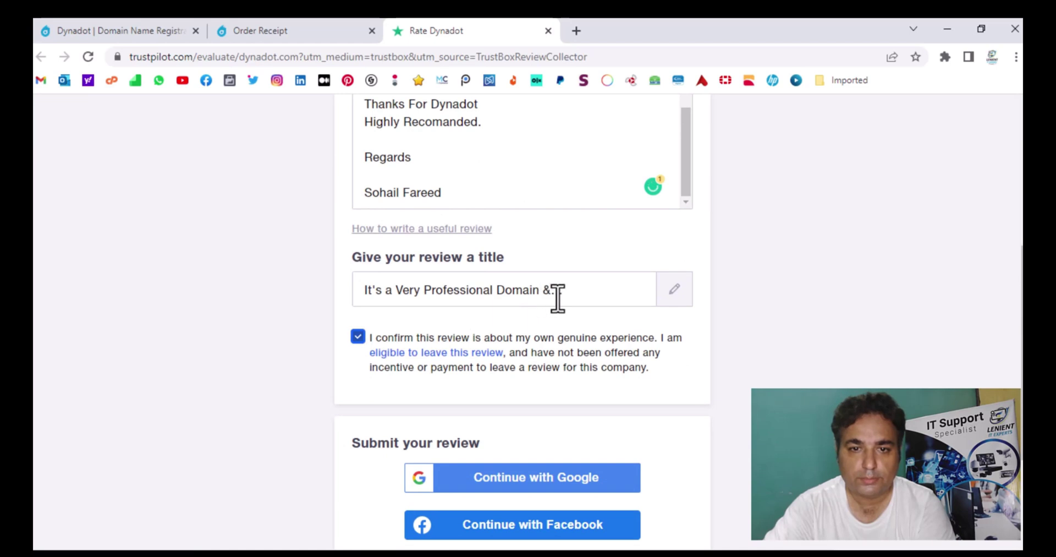
click(445, 122)
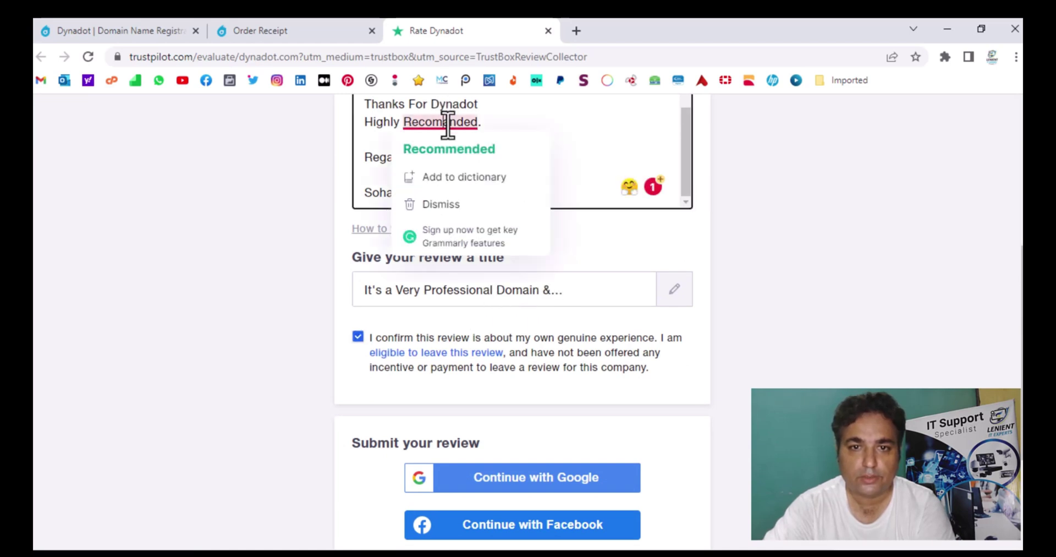
click(464, 151)
scroll(572, 333, down, 3)
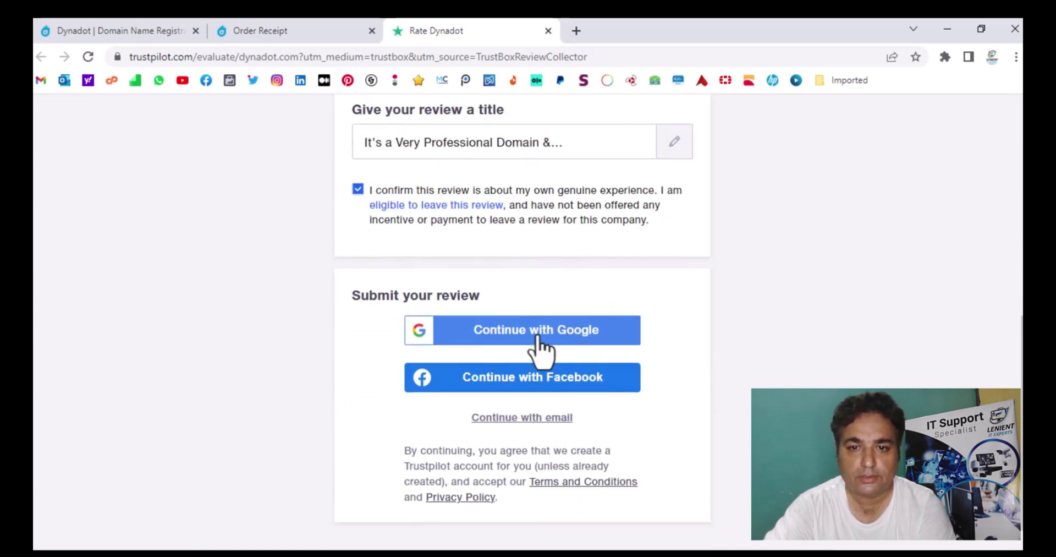
scroll(582, 361, down, 1)
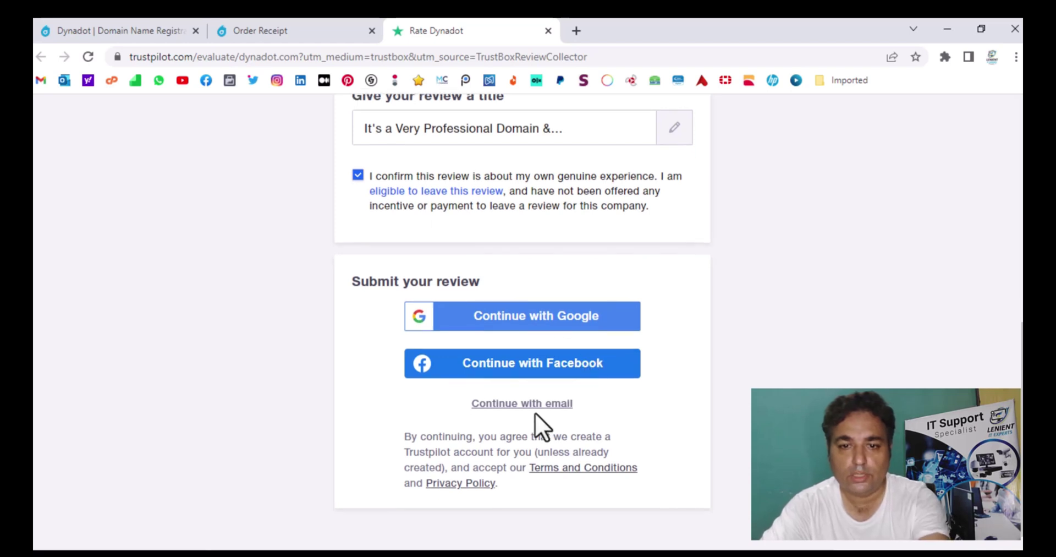
scroll(555, 421, up, 3)
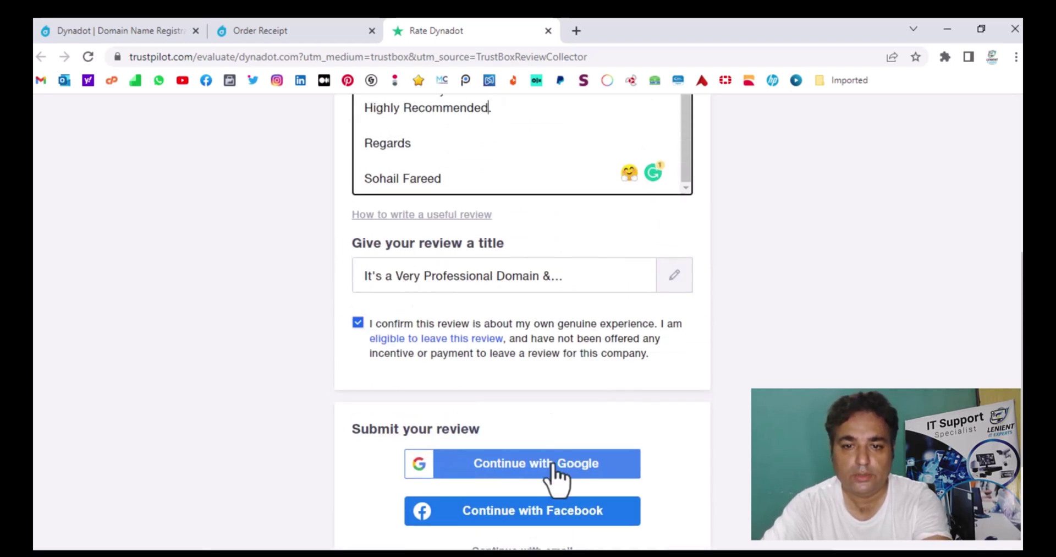
click(472, 161)
key(ctrl+a)
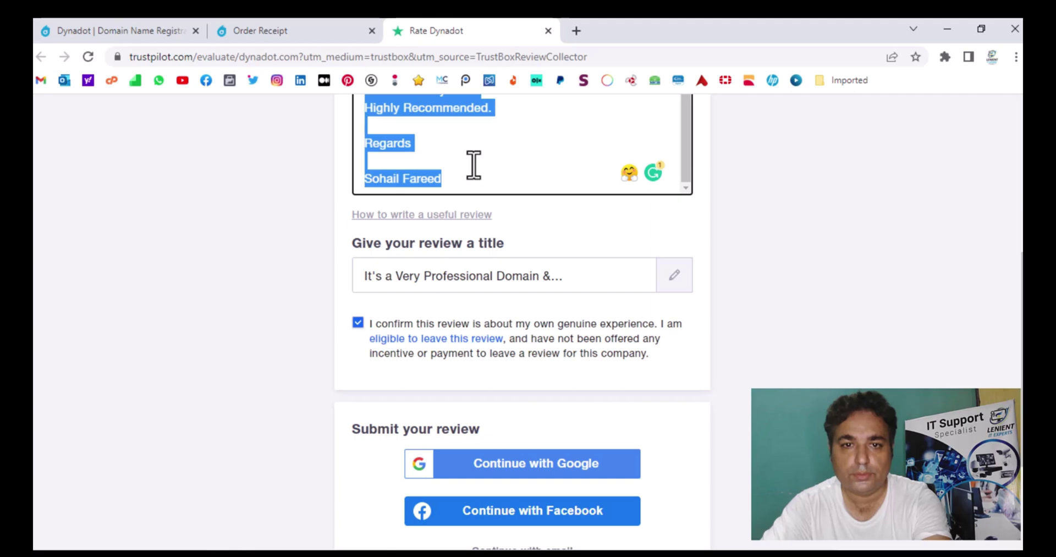
Submit the review by signing in with the Google account.
click(543, 467)
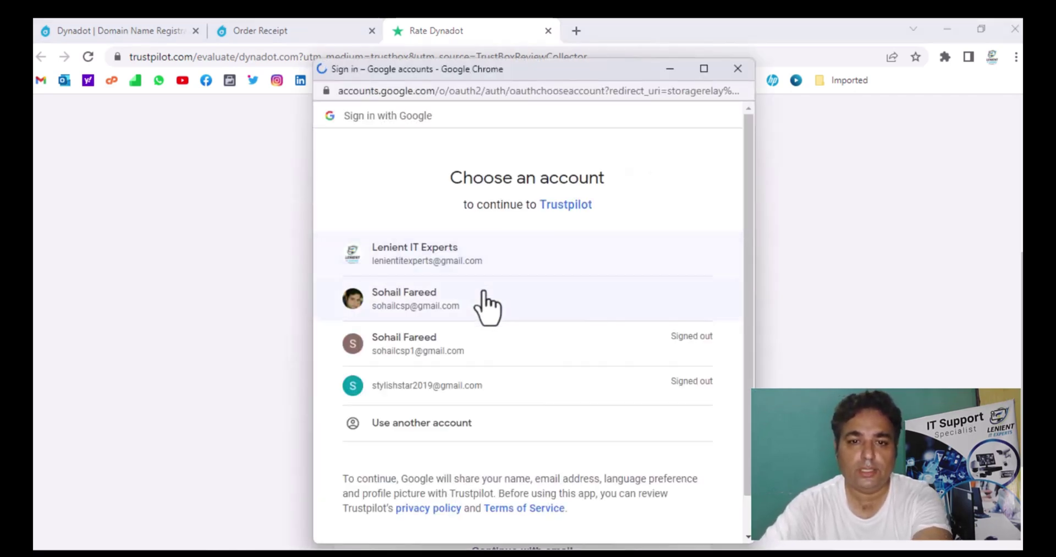
click(445, 297)
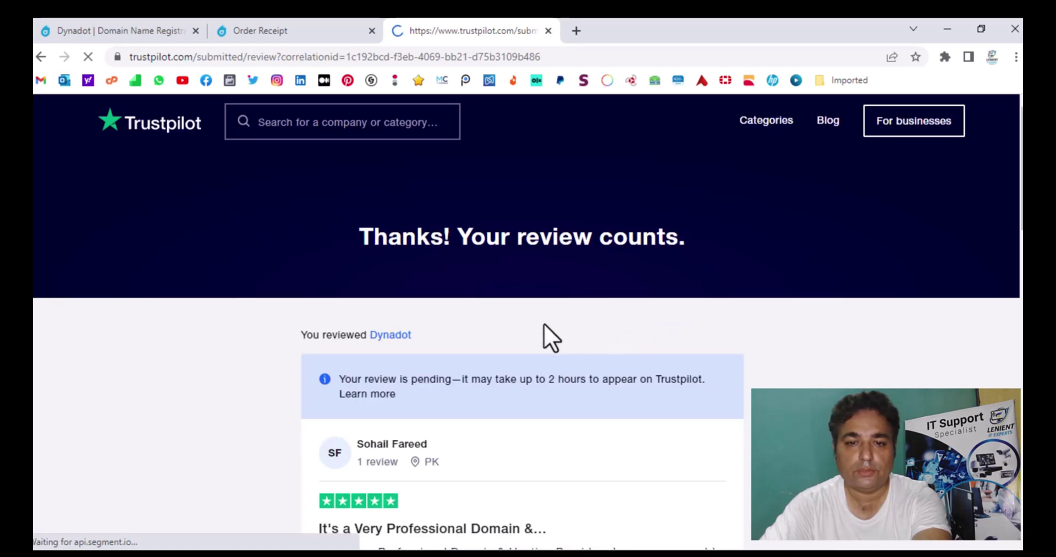
scroll(544, 323, down, 6)
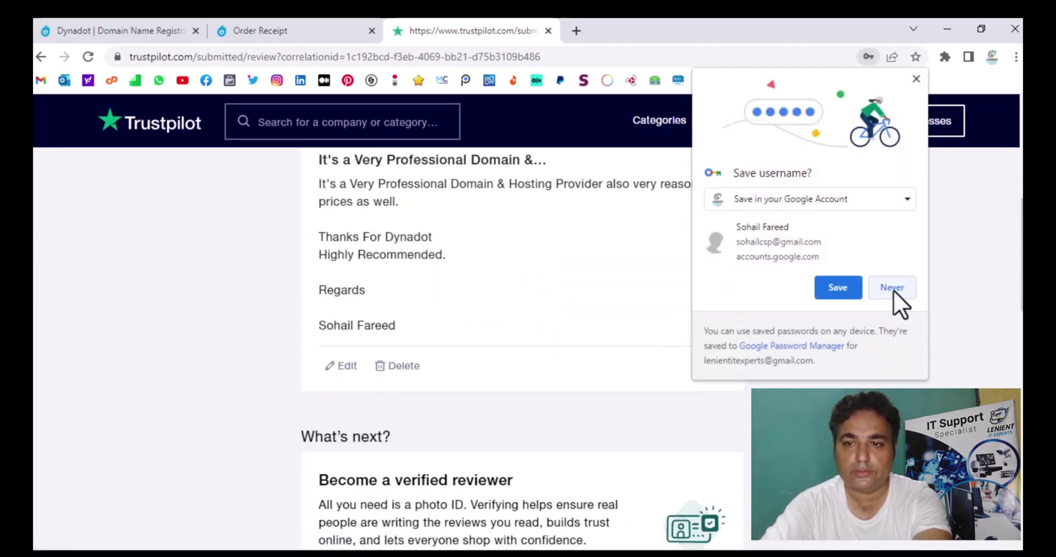
Decline saving the username and sign up for Trustpilot updates on the confirmation page.
click(893, 289)
scroll(643, 337, down, 6)
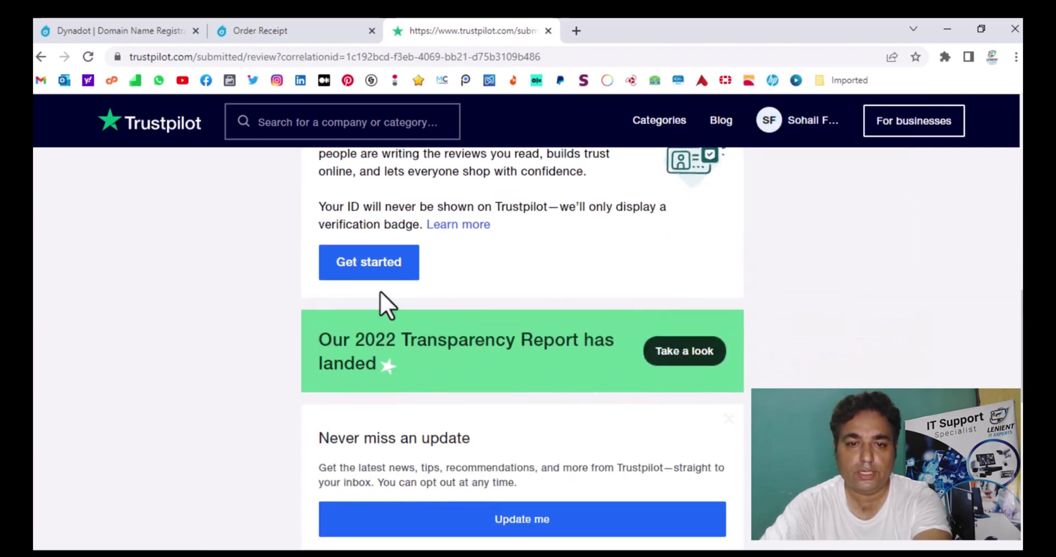
scroll(523, 335, down, 5)
scroll(525, 333, up, 4)
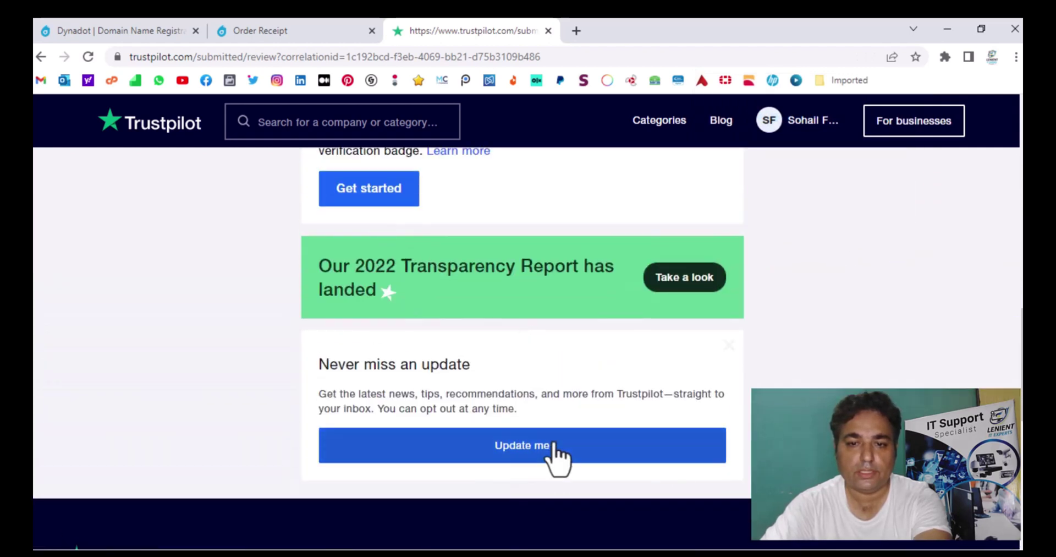
click(392, 202)
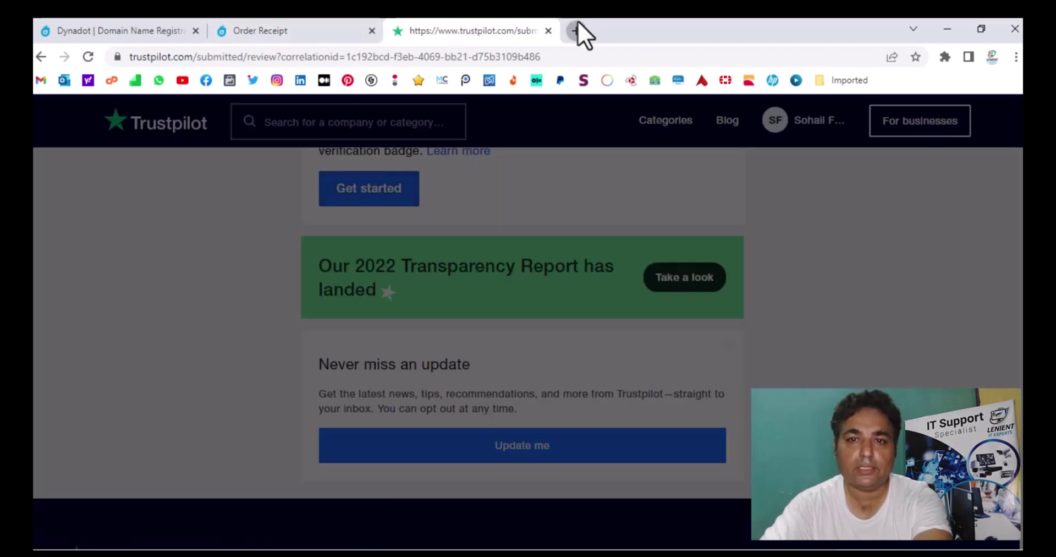
Go to Gmail in a new browser tab.
click(577, 25)
text(gmail)
key(Return)
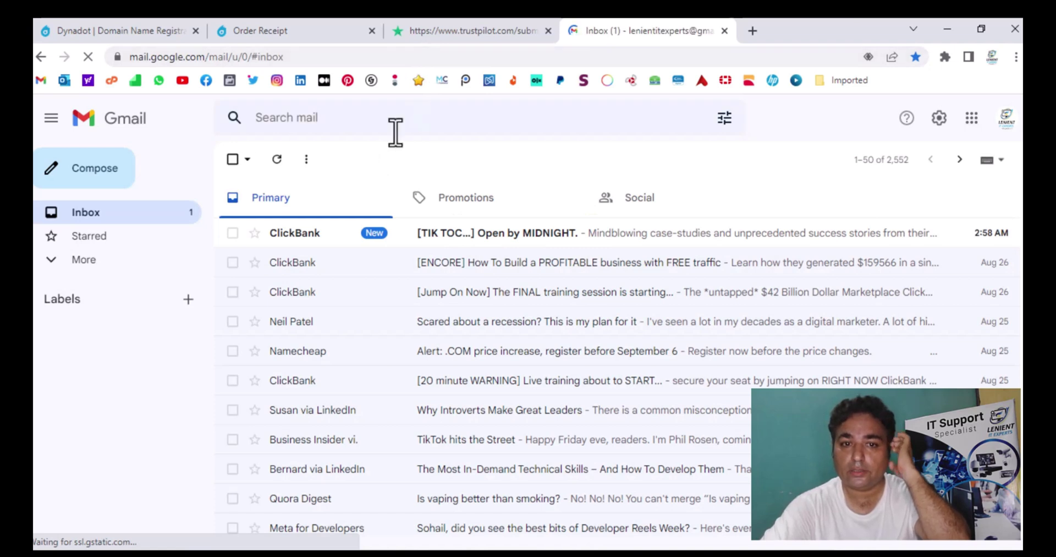
Switch to the other Google account's mailbox from the account list.
click(1007, 119)
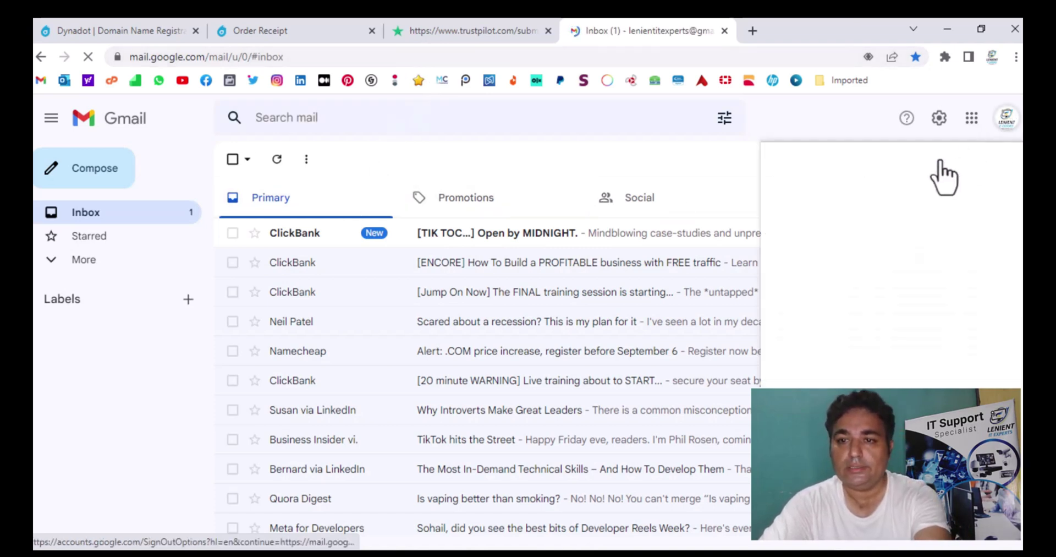
click(843, 331)
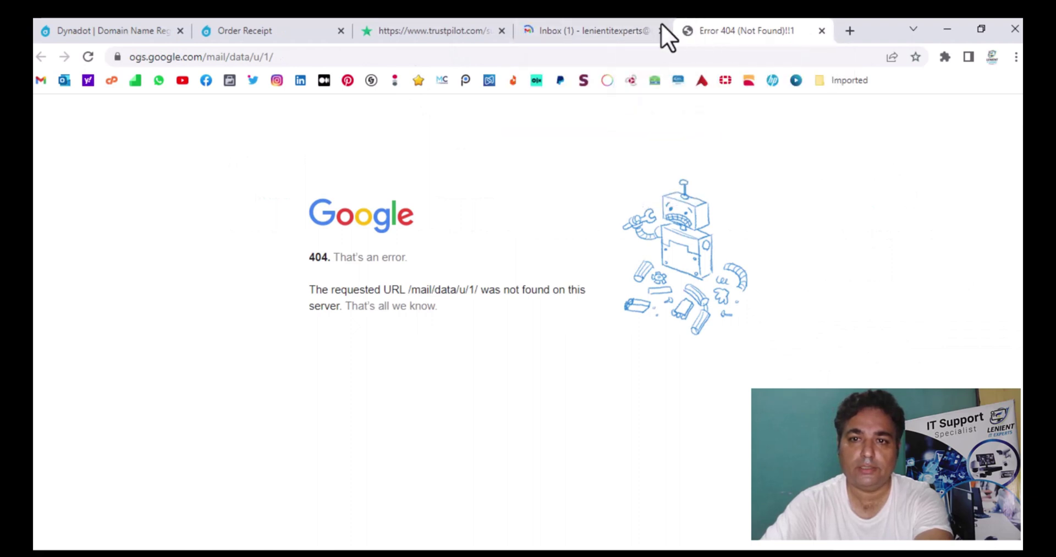
click(556, 28)
click(1007, 119)
click(1007, 119)
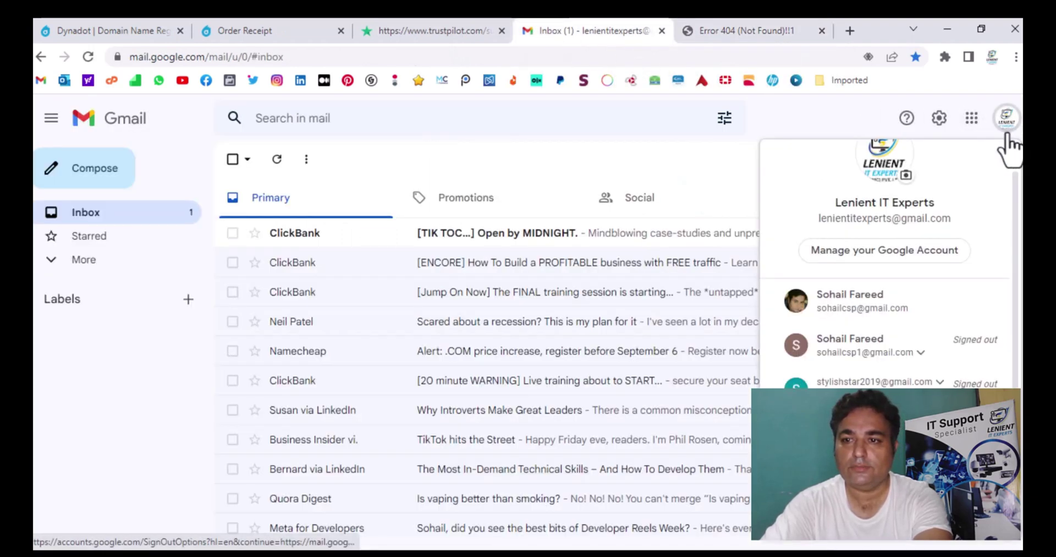
click(907, 299)
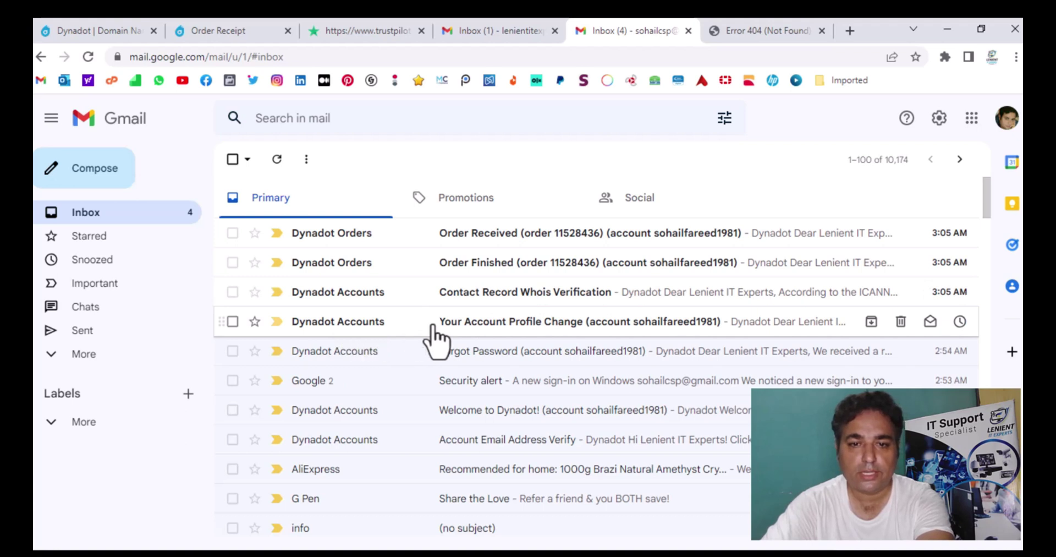
Open the Contact Record Whois Verification email and follow its verification link.
click(352, 300)
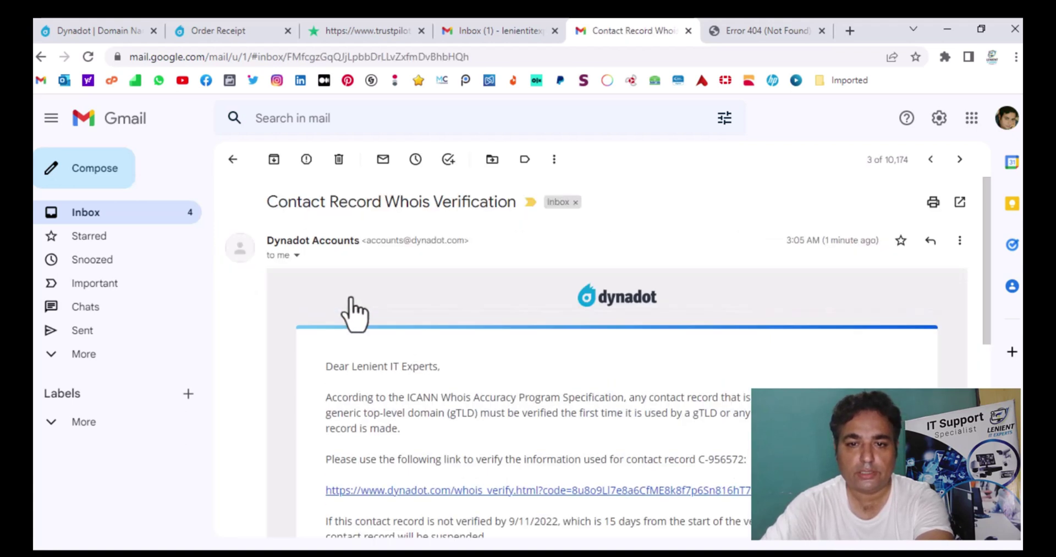
scroll(353, 305, down, 3)
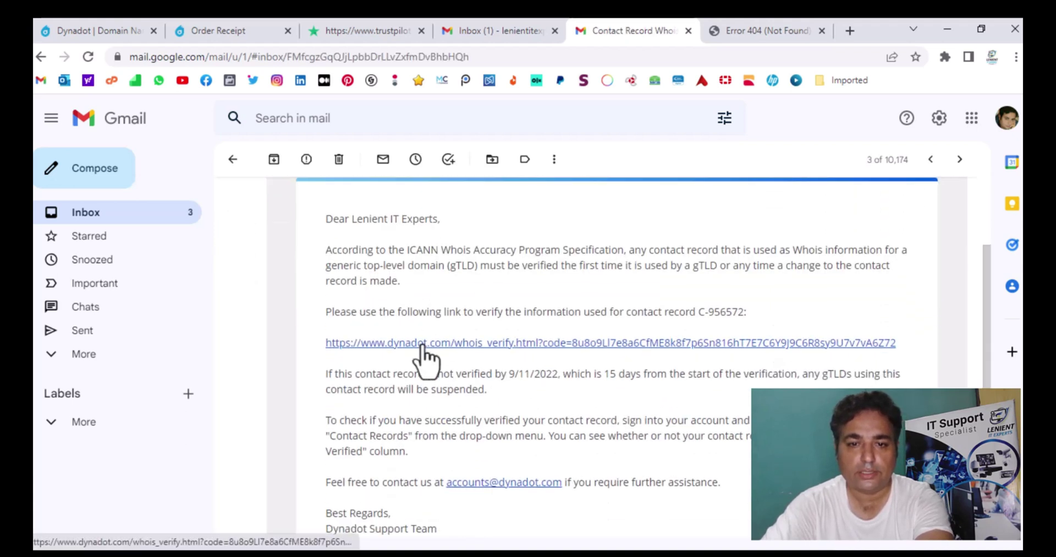
click(422, 343)
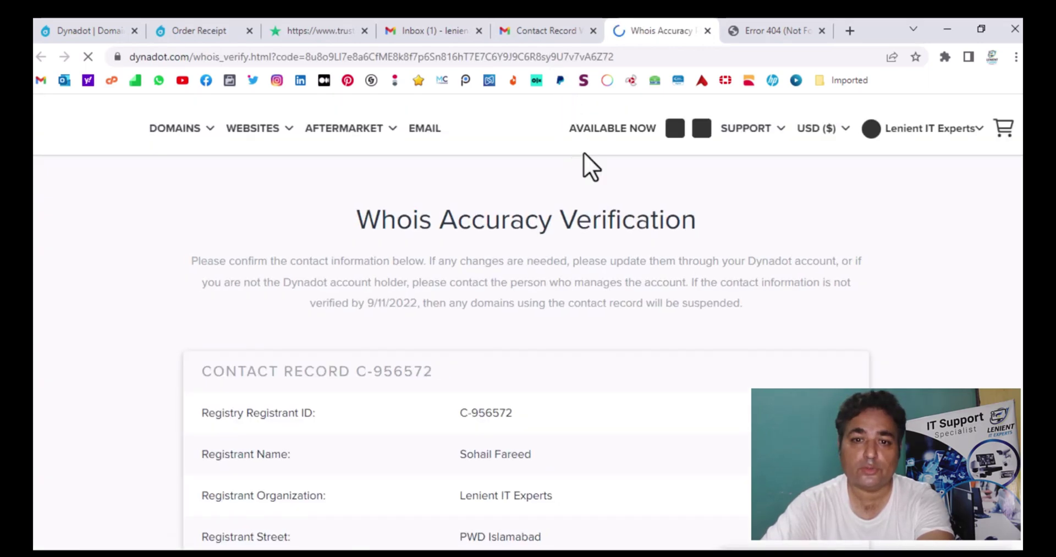
Agree to the Service Agreement and confirm the contact information is accurate.
scroll(445, 283, down, 4)
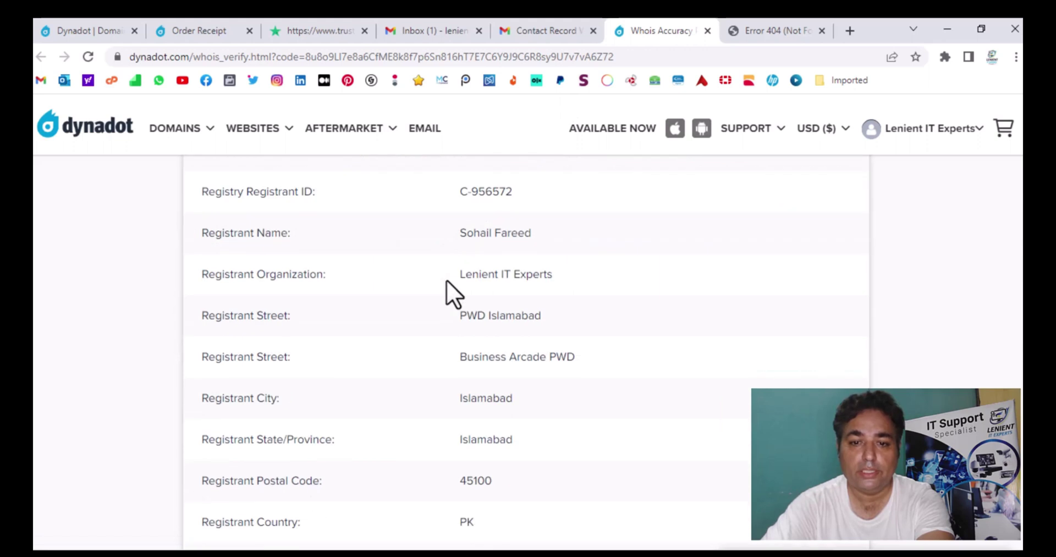
scroll(446, 281, down, 5)
click(190, 358)
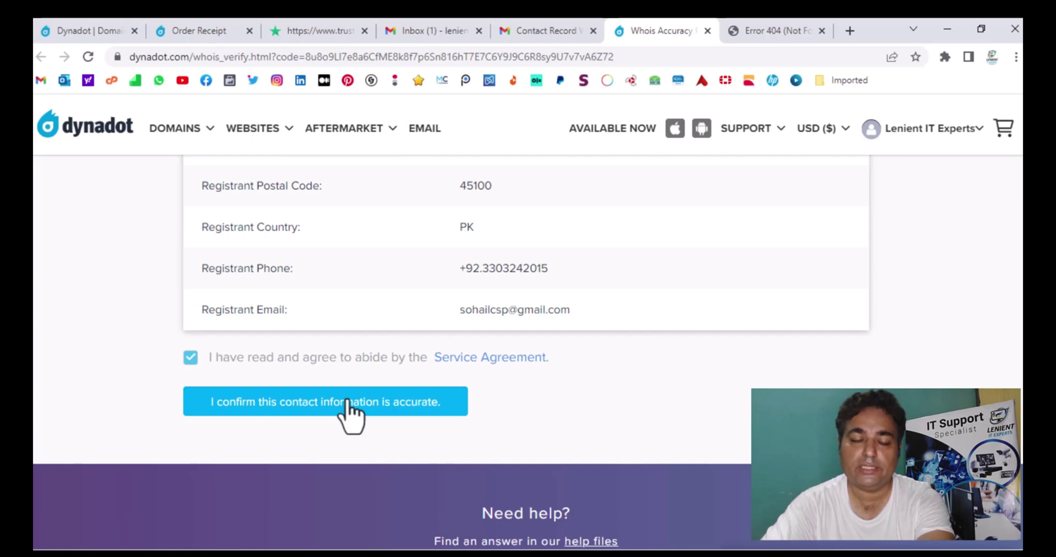
scroll(330, 420, up, 1)
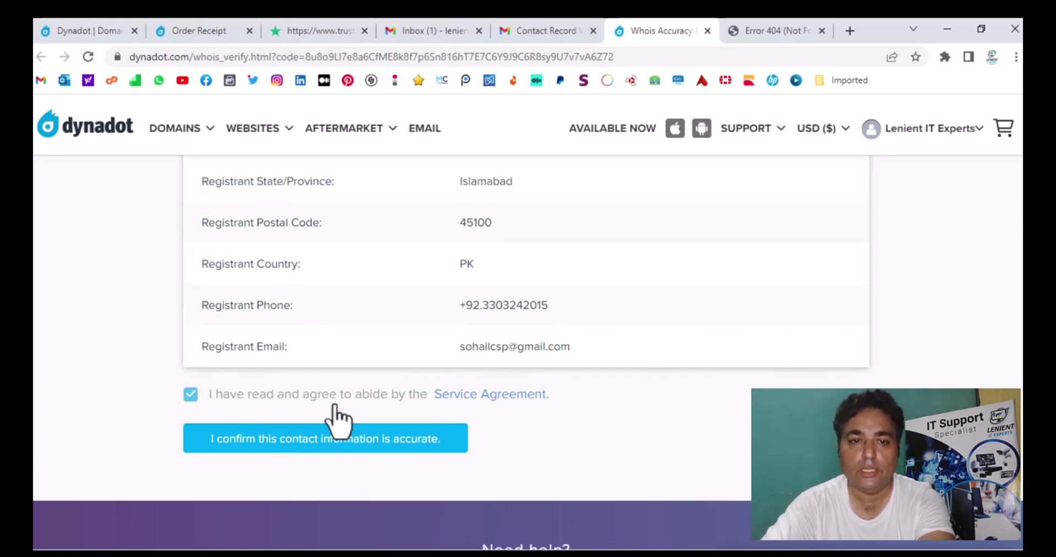
click(341, 477)
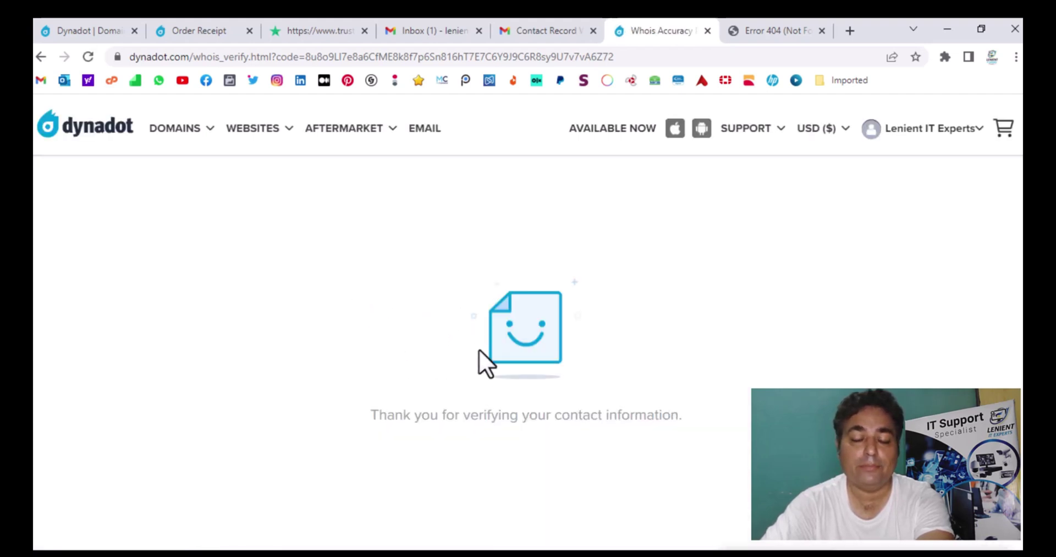
Back in the Gmail inbox, read the Dynadot Order Received email.
click(532, 29)
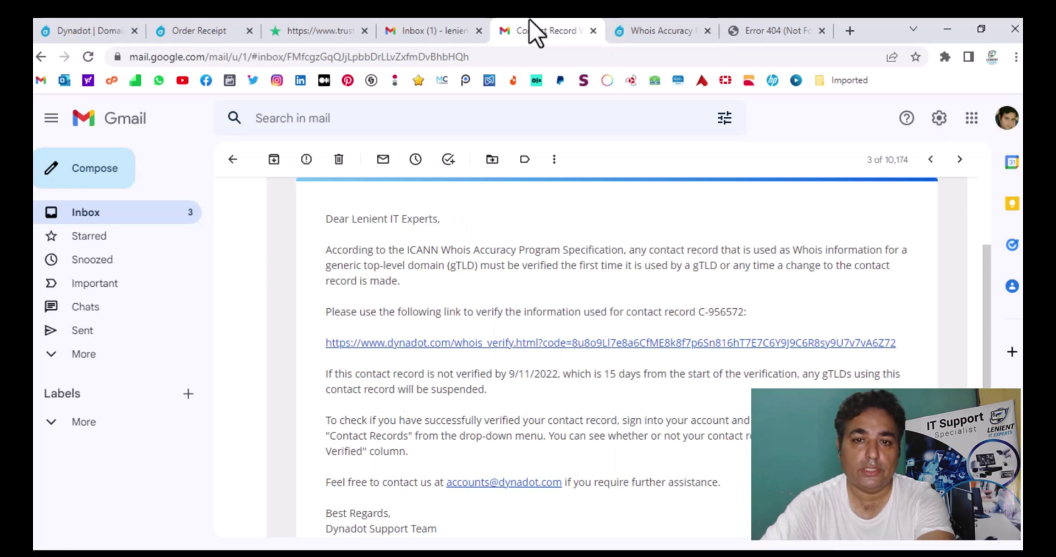
scroll(556, 332, down, 3)
scroll(460, 322, up, 4)
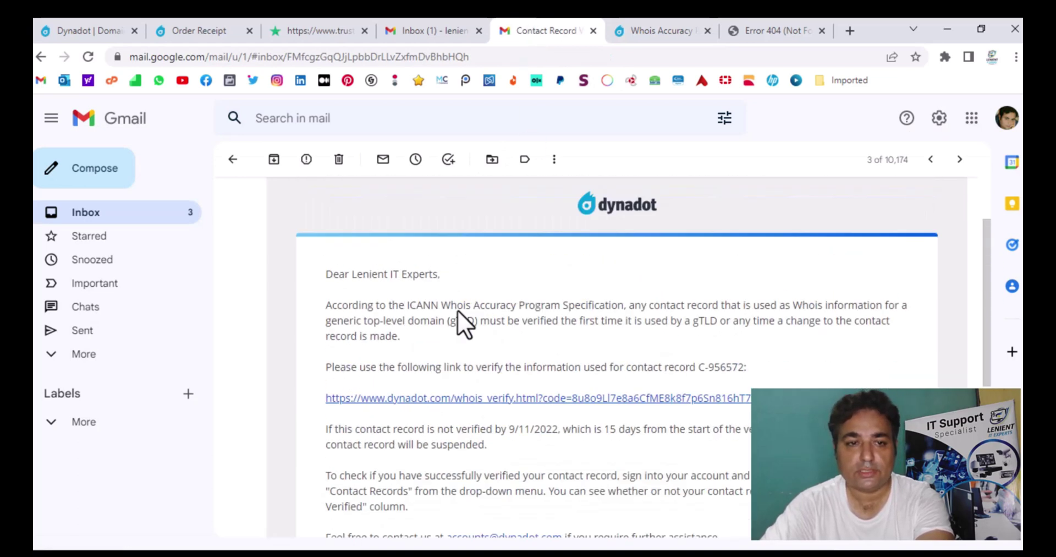
click(149, 227)
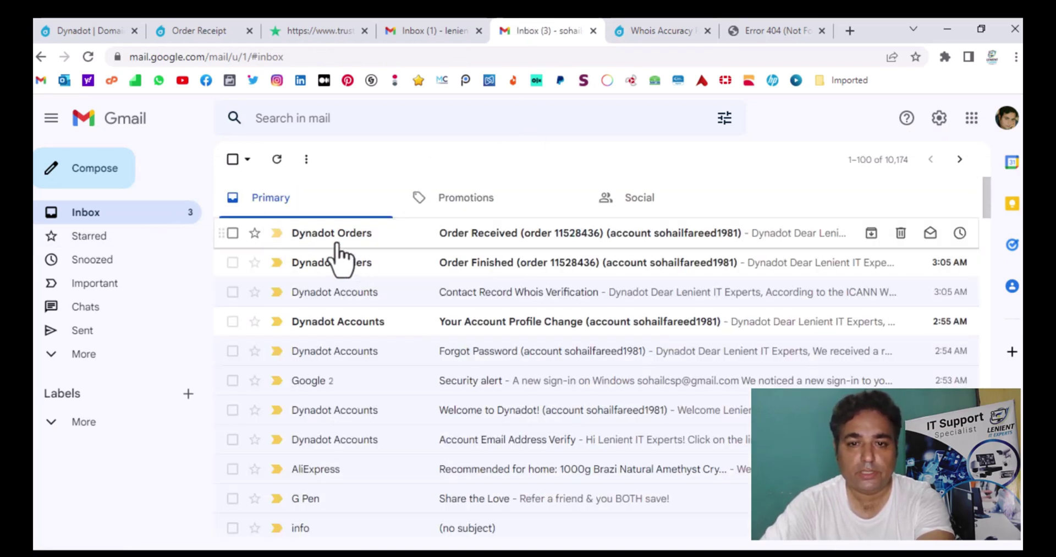
click(323, 234)
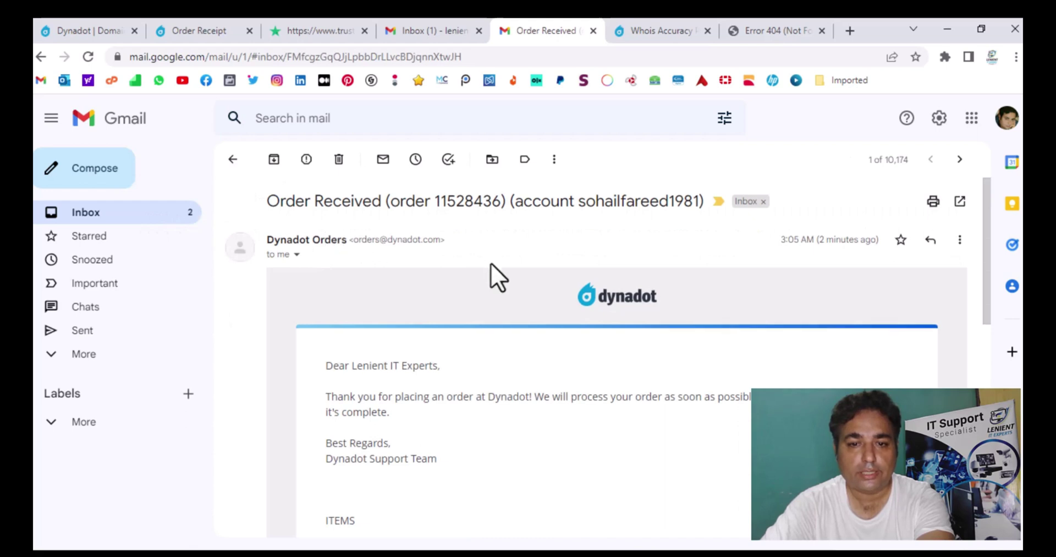
scroll(491, 264, down, 4)
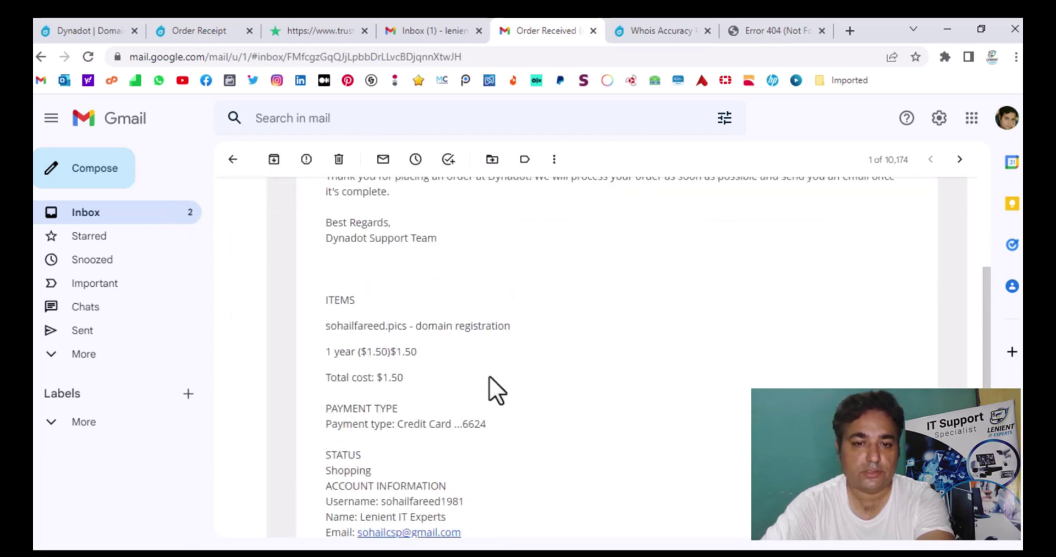
scroll(440, 366, down, 4)
scroll(484, 353, up, 8)
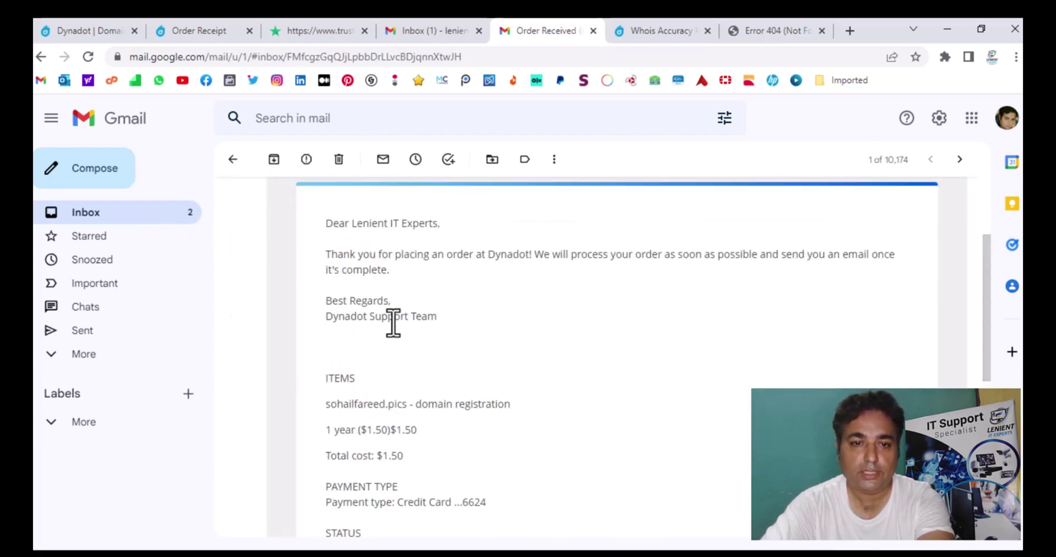
Read the Dynadot Order Finished email, then reopen Order Received.
click(144, 223)
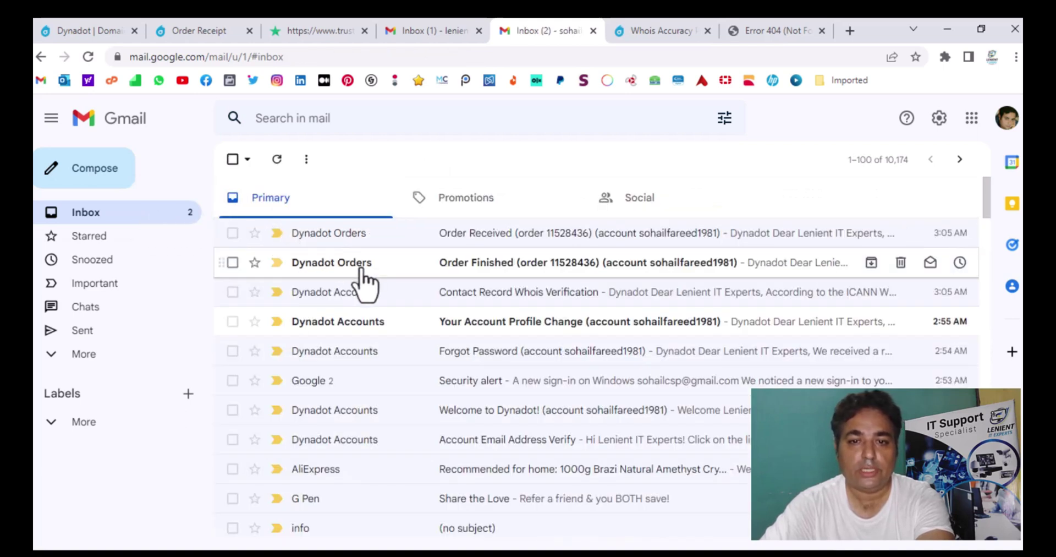
click(360, 263)
scroll(352, 266, down, 1)
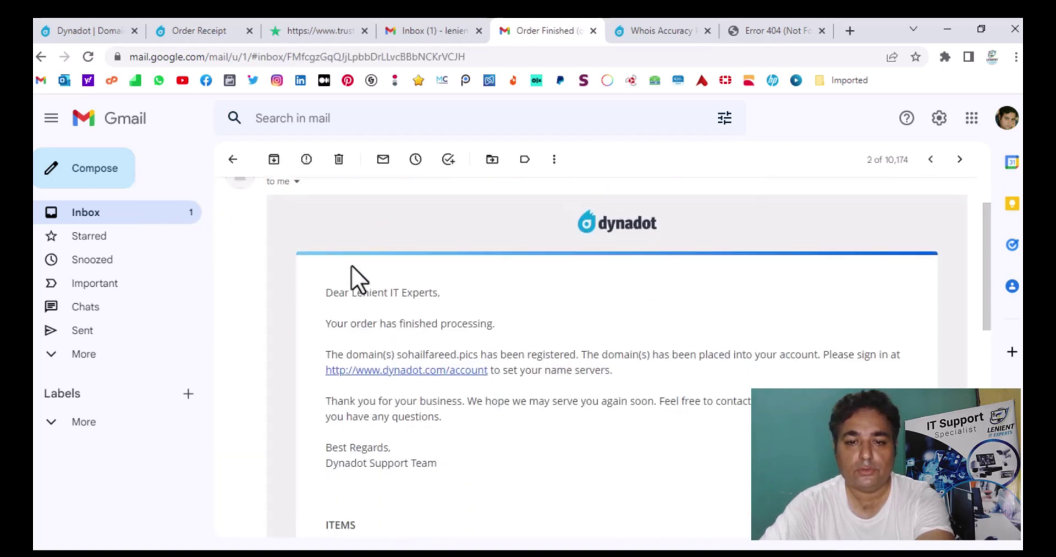
scroll(351, 265, up, 2)
click(133, 219)
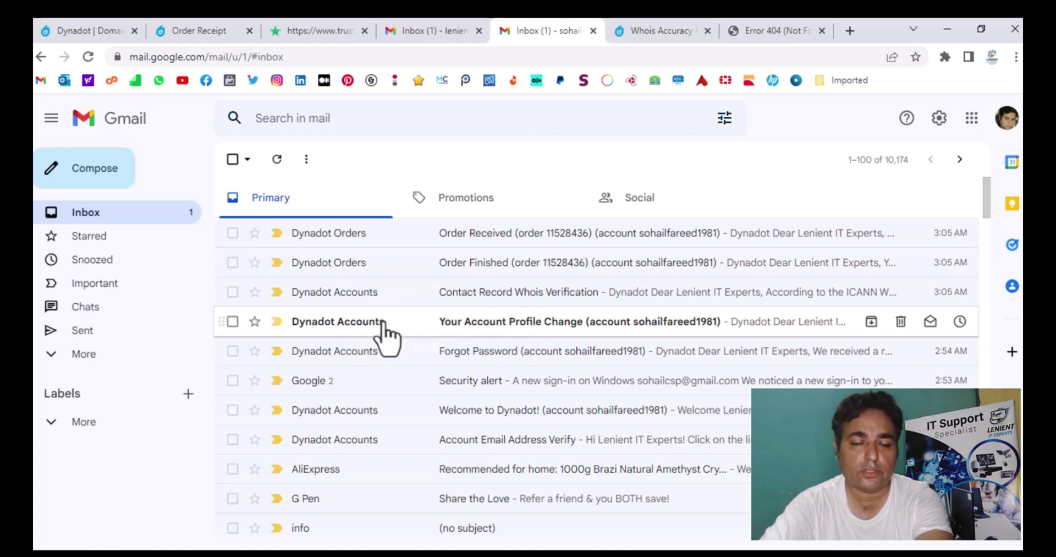
click(352, 234)
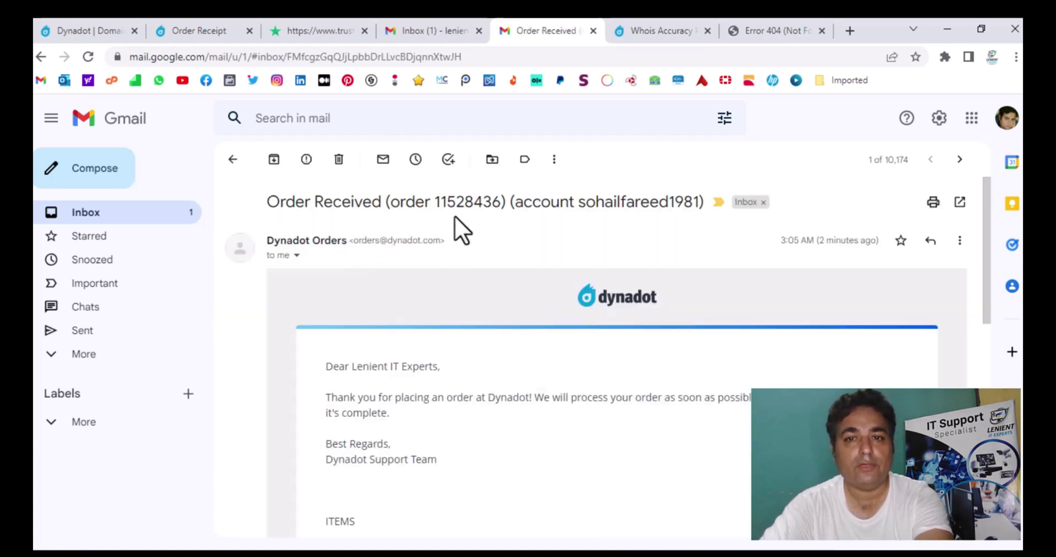